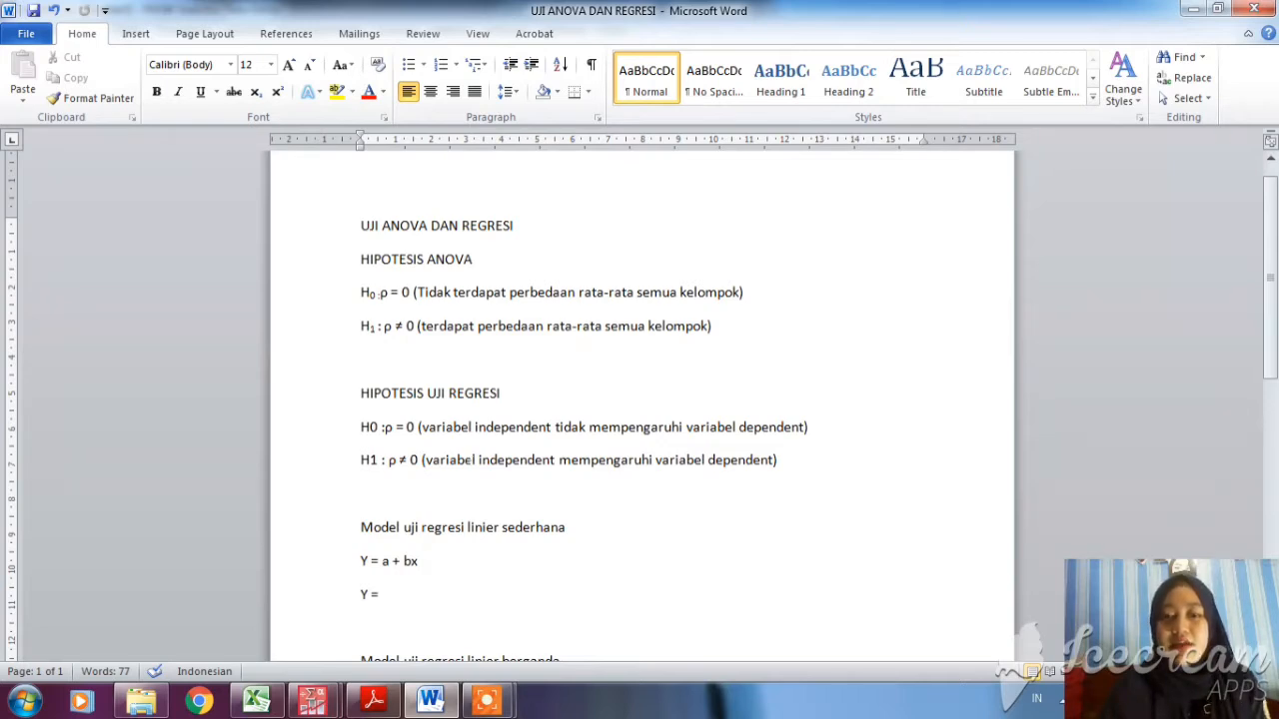
- Look over the statistik.sav data in PASW Statistics, and switch to Excel to review the product response data on the ANOVA sheet
mouse_move(318, 700)
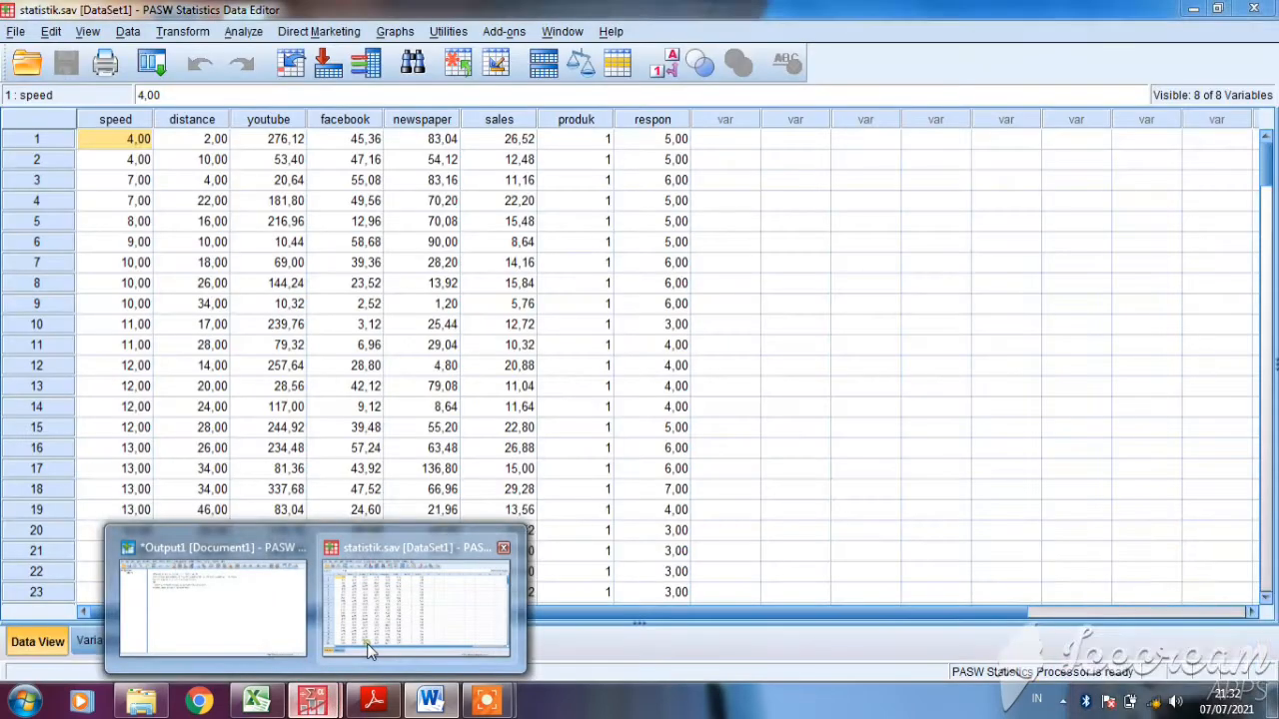
left_click(370, 652)
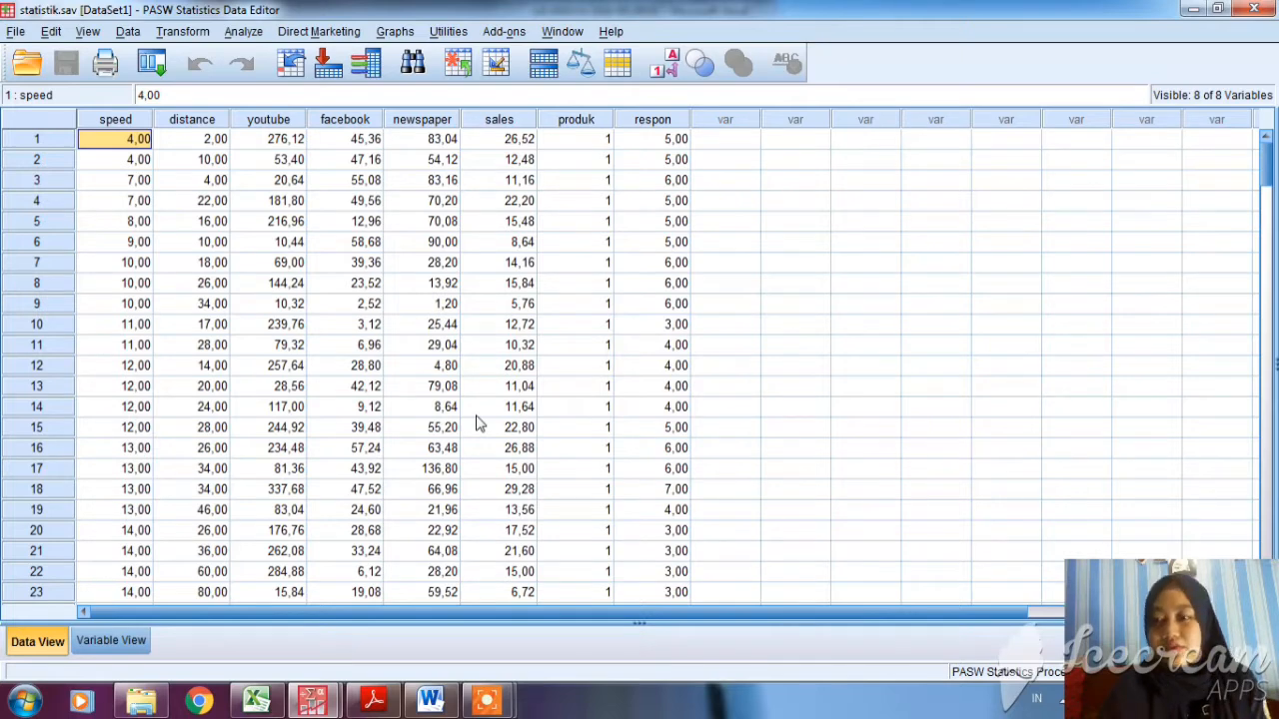
left_click(259, 703)
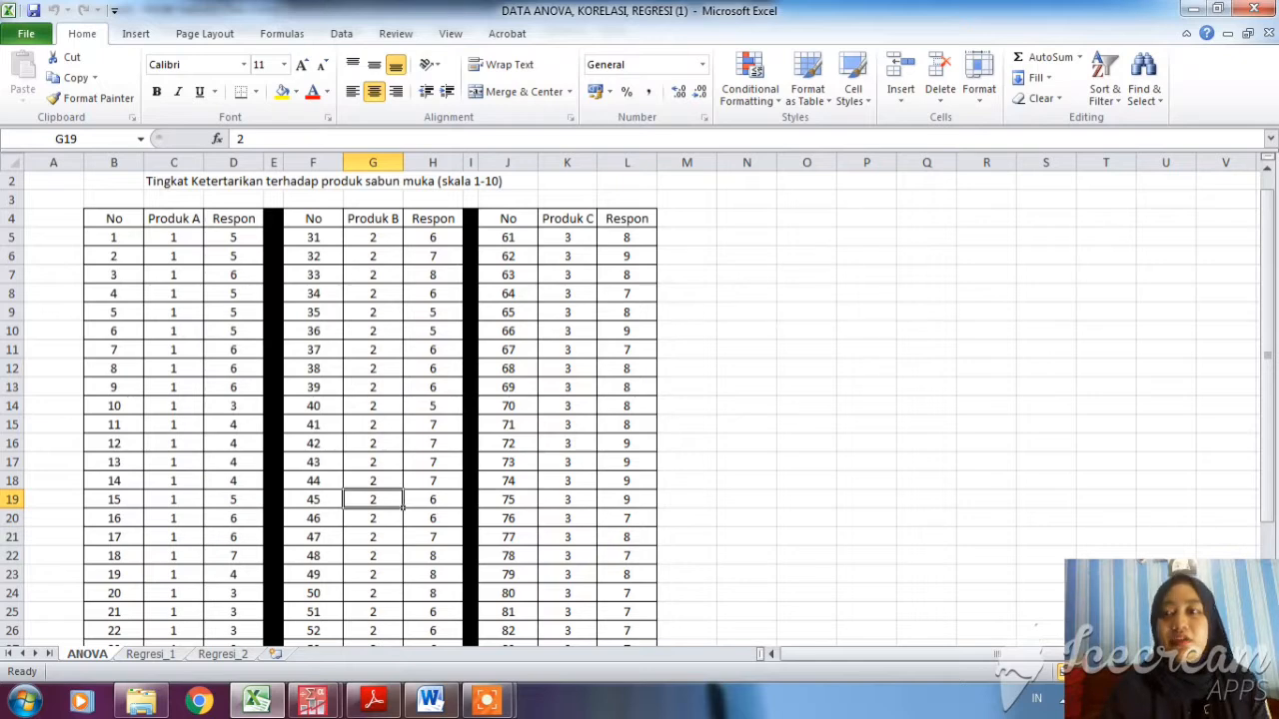
left_click_drag(1270, 310, 1274, 279)
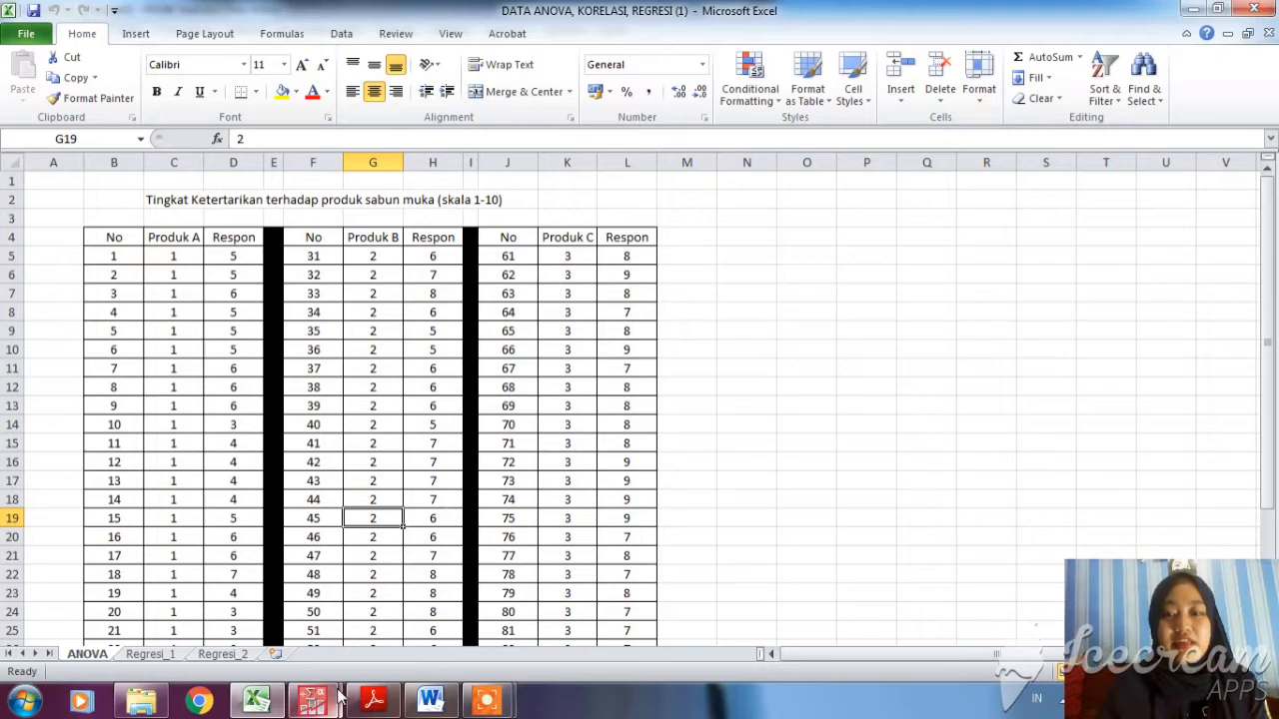
- Switch to the statistik.sav dataset in PASW Statistics and check the variable definitions and the value labels of produk
mouse_move(313, 699)
left_click(398, 624)
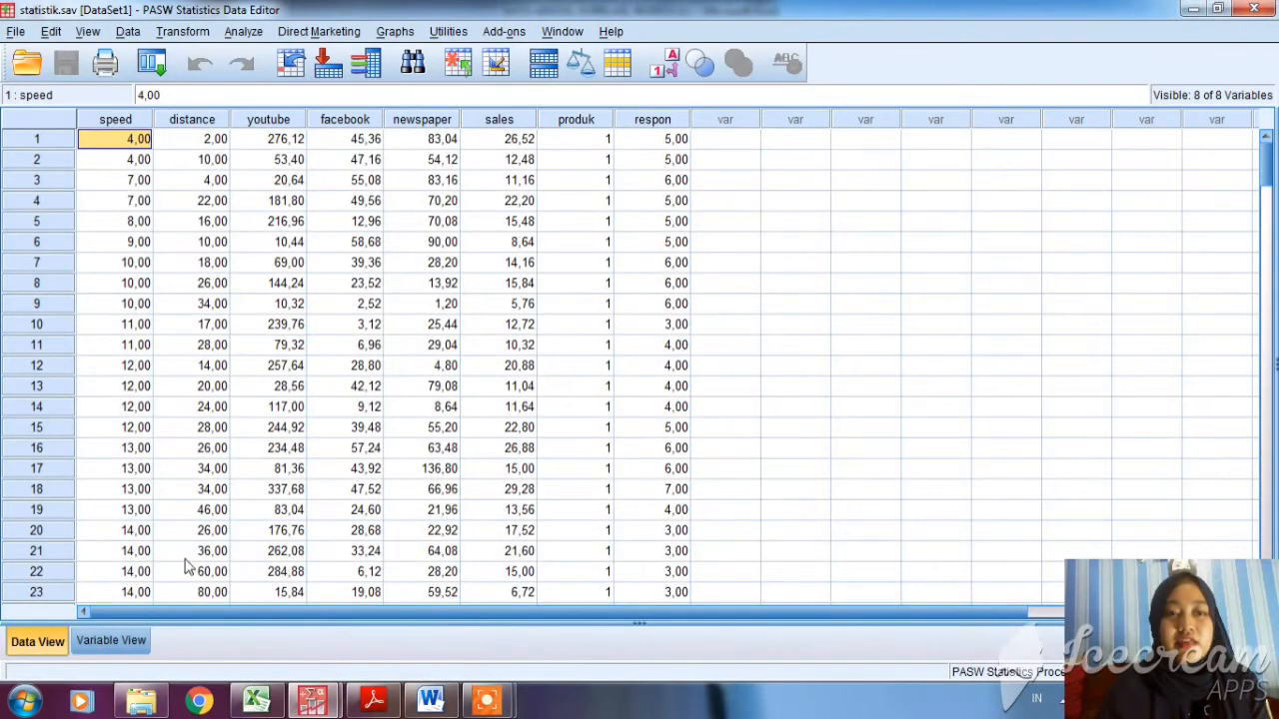
left_click(130, 639)
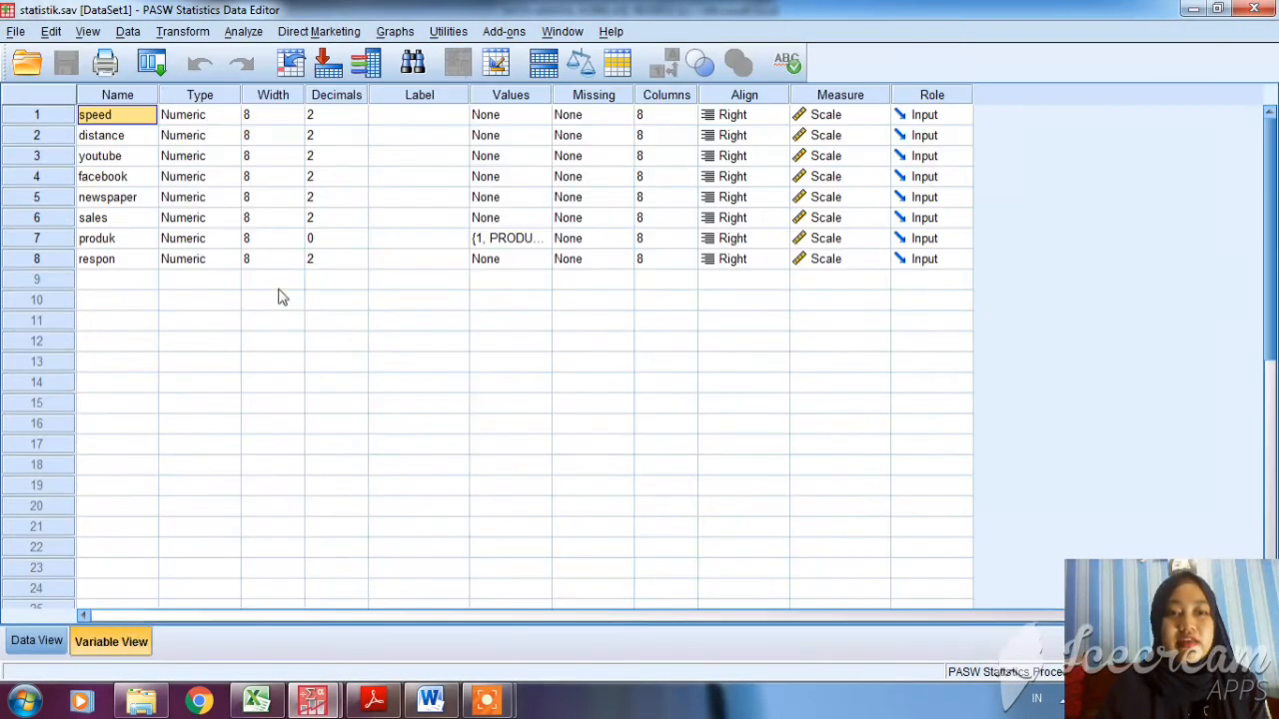
left_click(121, 242)
left_click(127, 262)
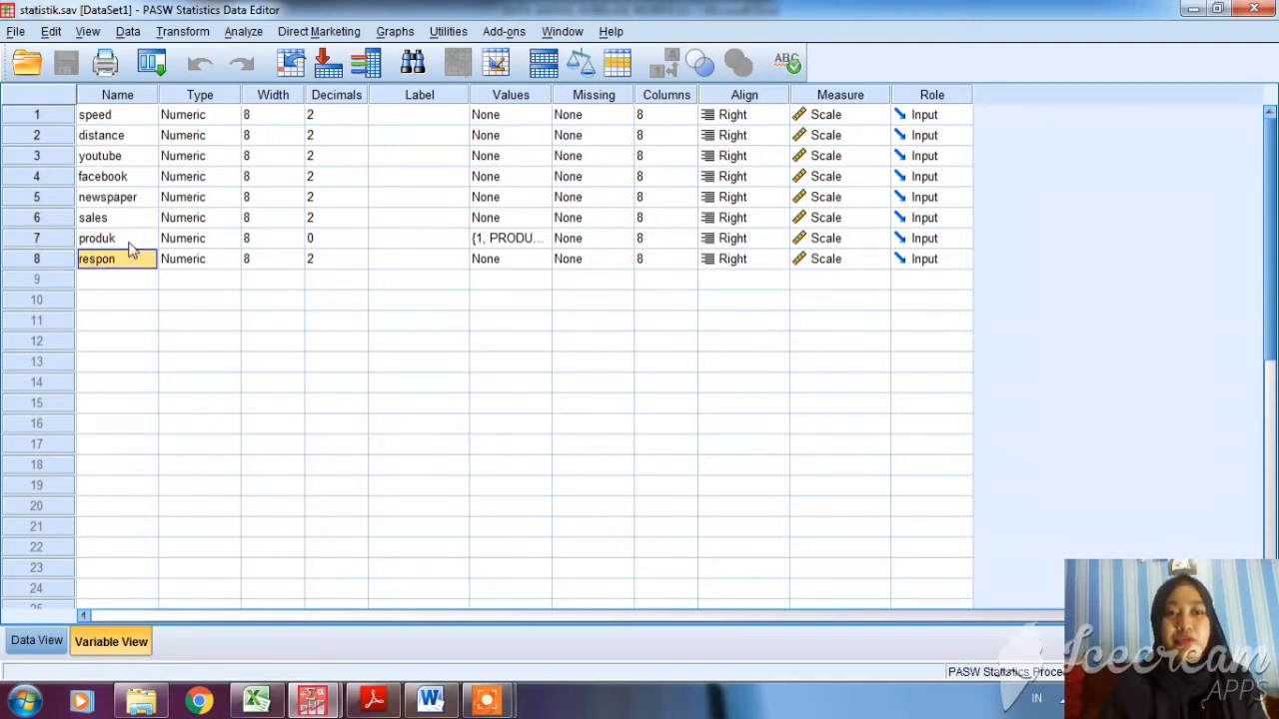
left_click(129, 241)
left_click(532, 244)
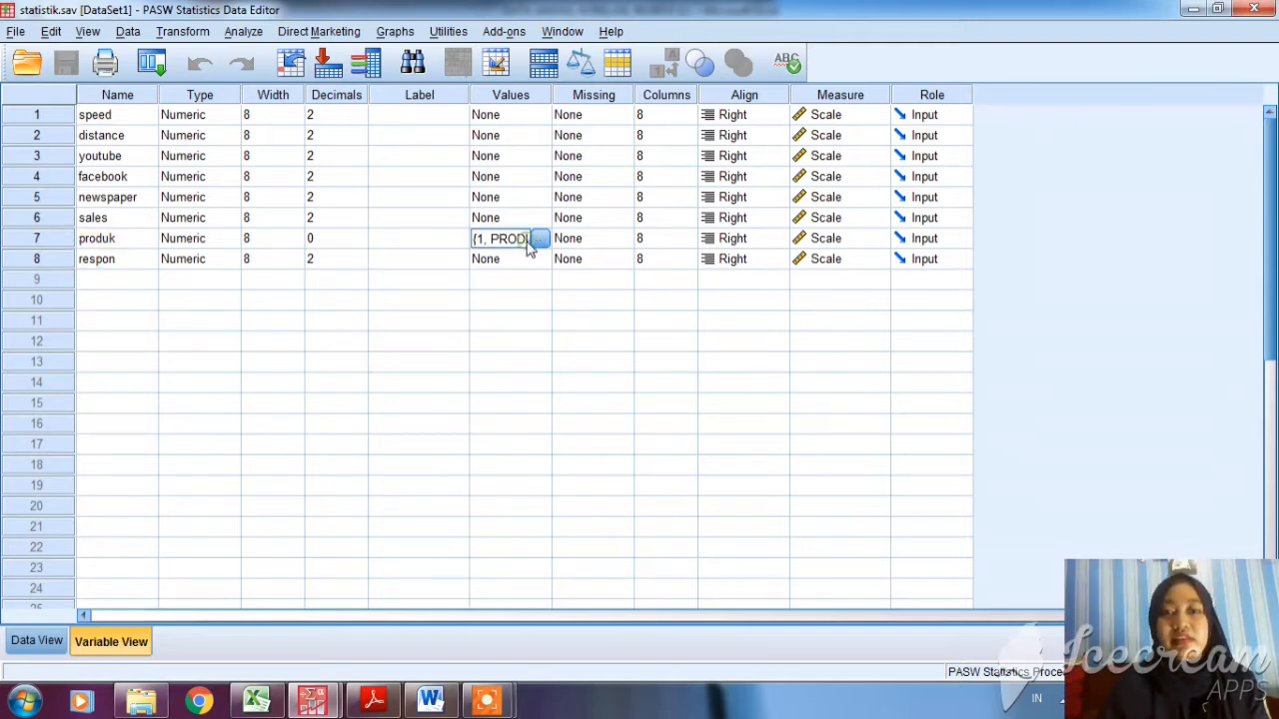
left_click(539, 239)
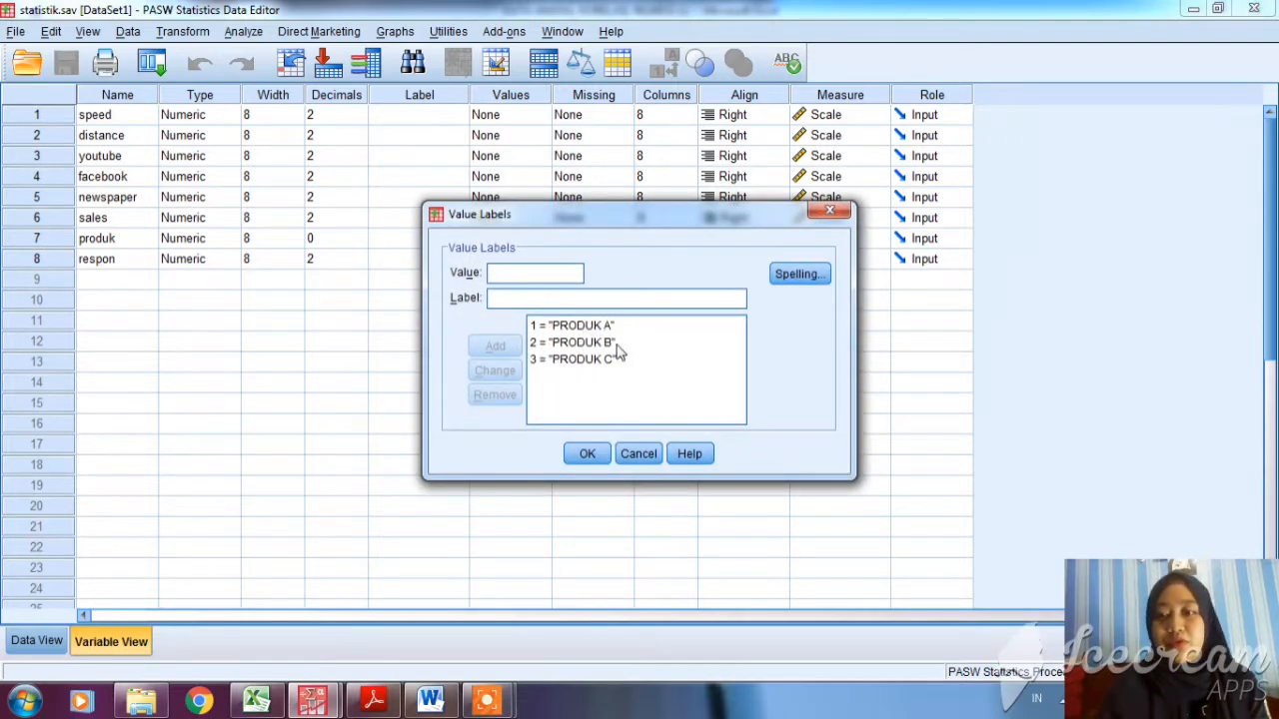
left_click(588, 454)
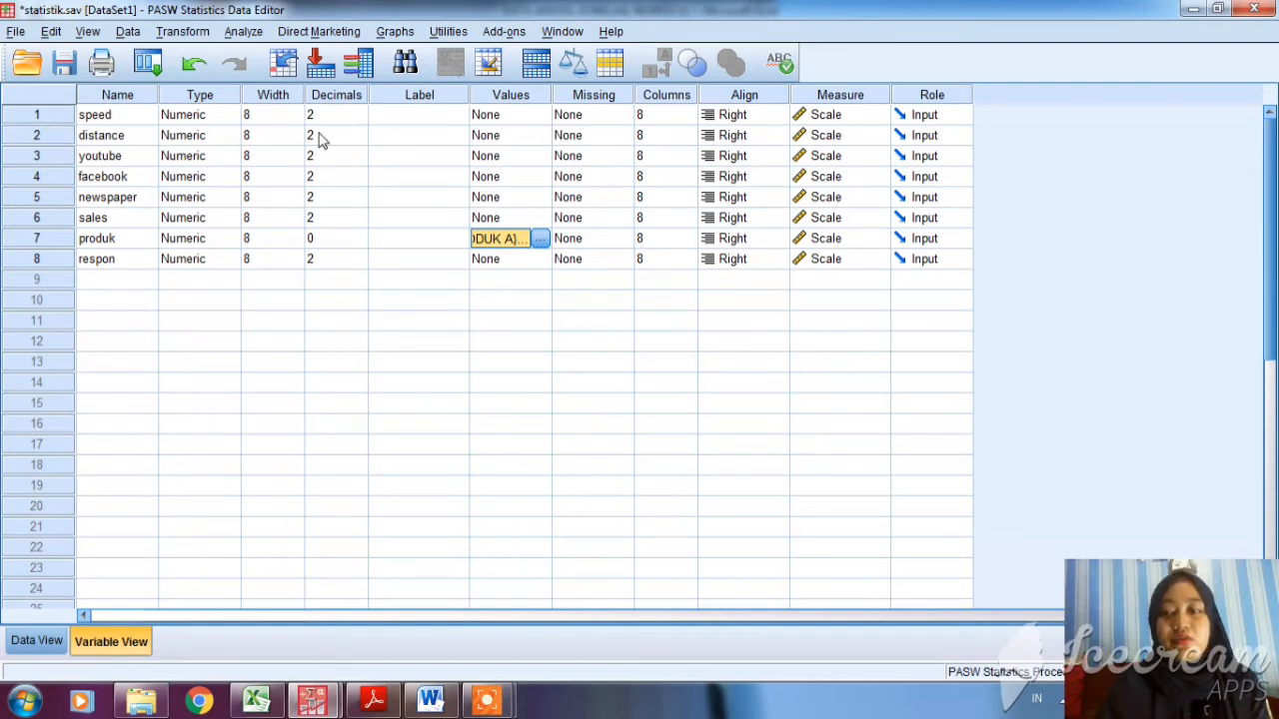
- Set up a One-Way ANOVA with respon as the dependent variable and produk as the factor
left_click(243, 31)
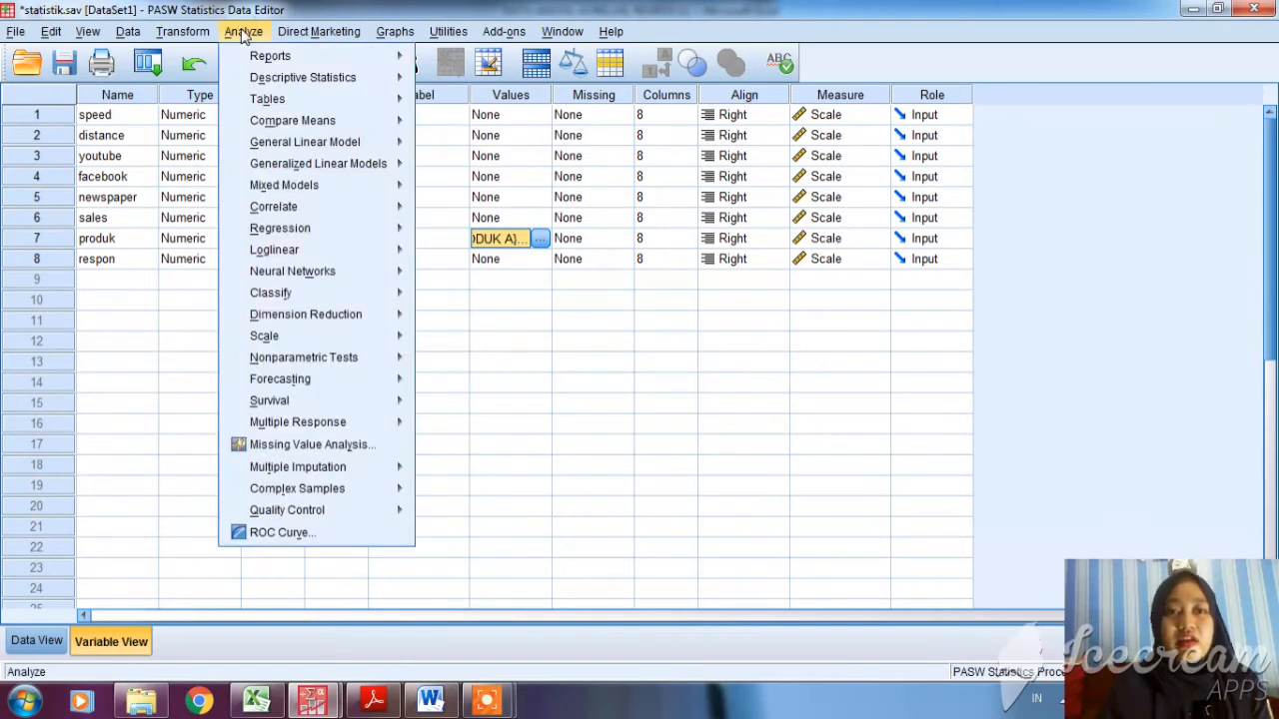
mouse_move(330, 118)
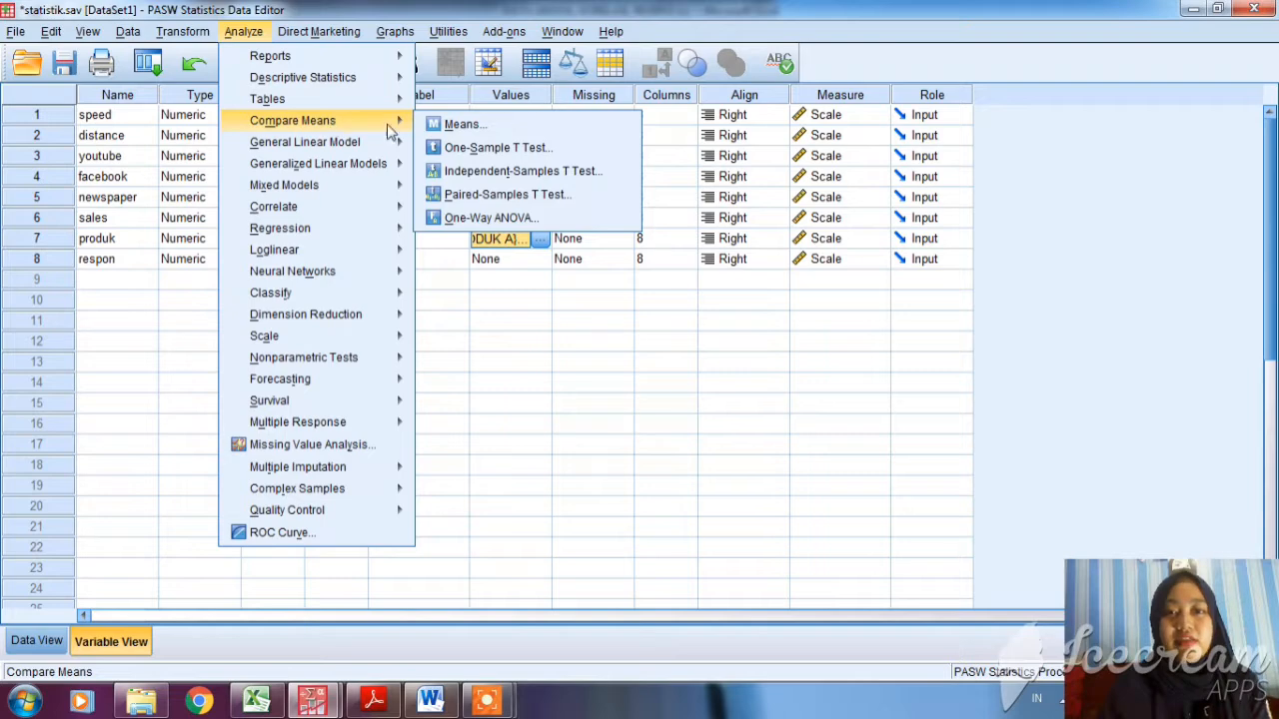
left_click(509, 217)
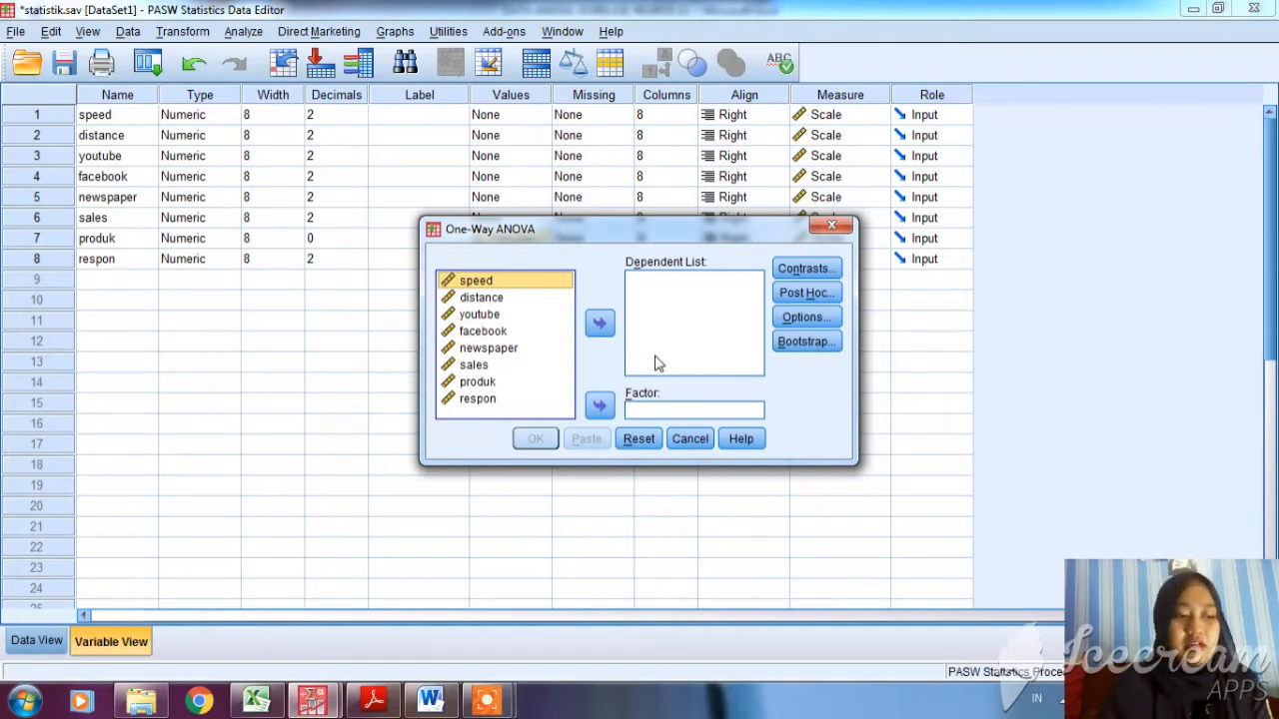
left_click(484, 397)
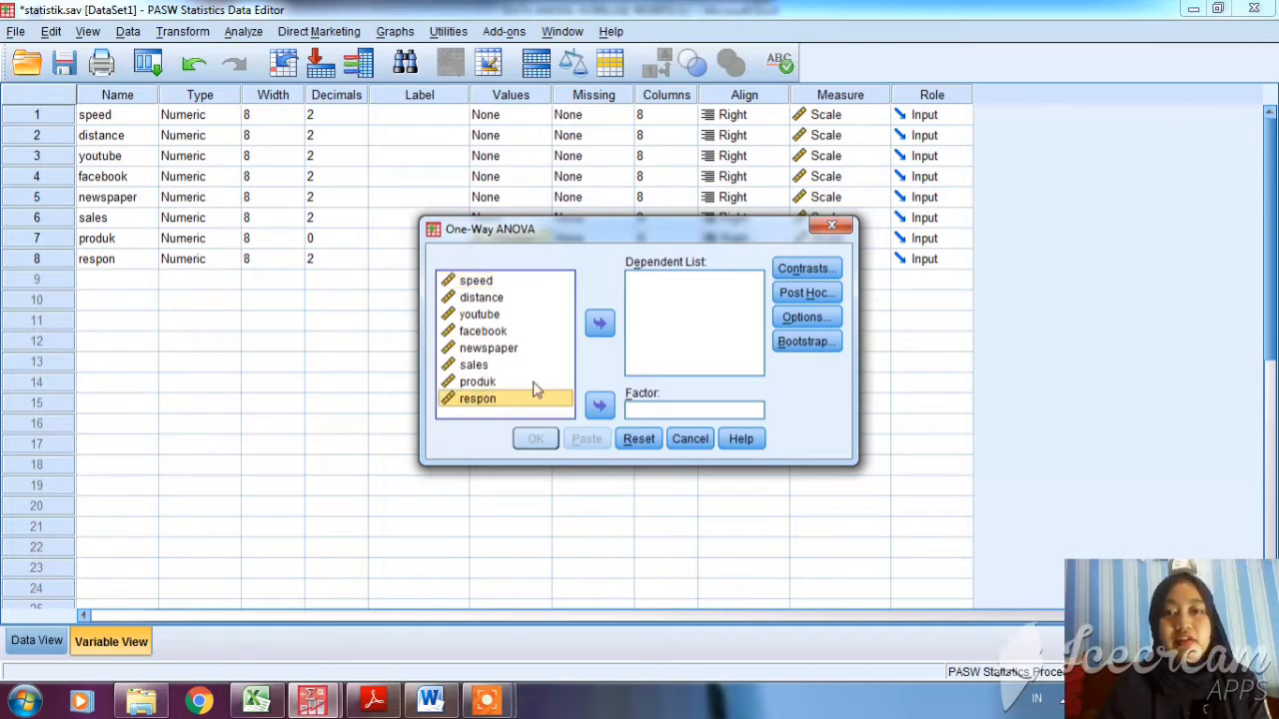
left_click(602, 329)
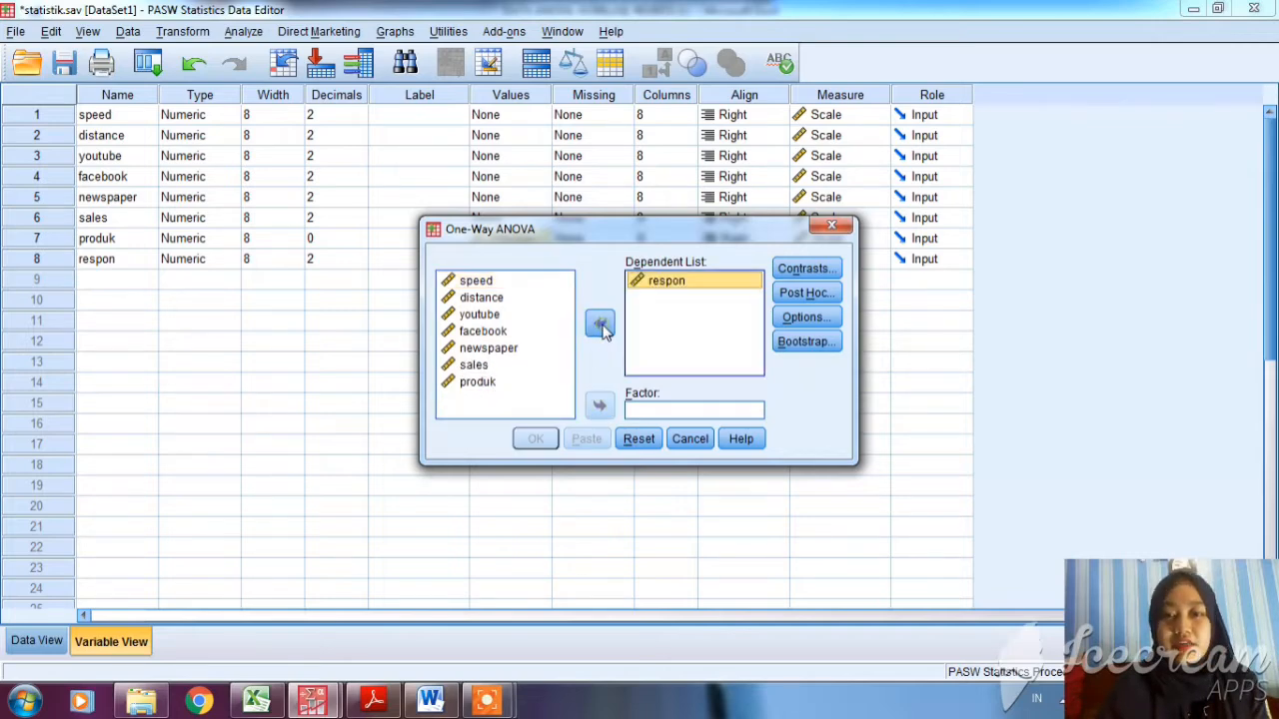
left_click(499, 387)
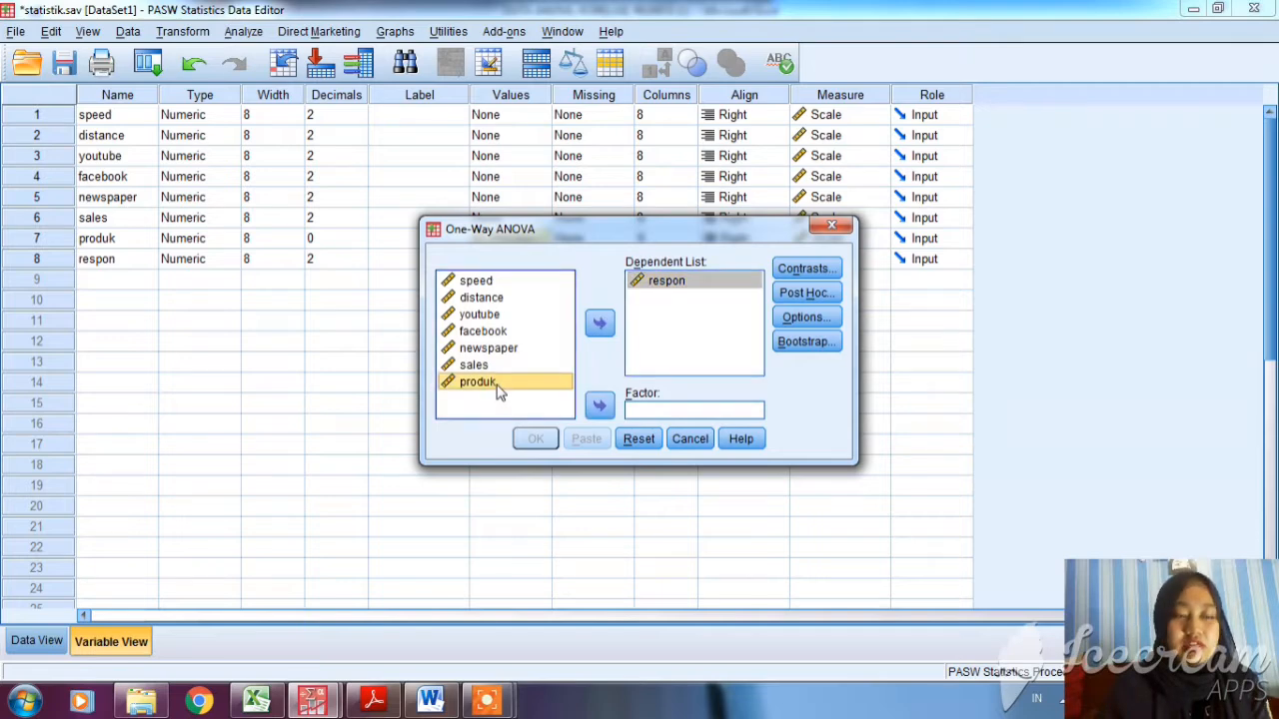
left_click(603, 407)
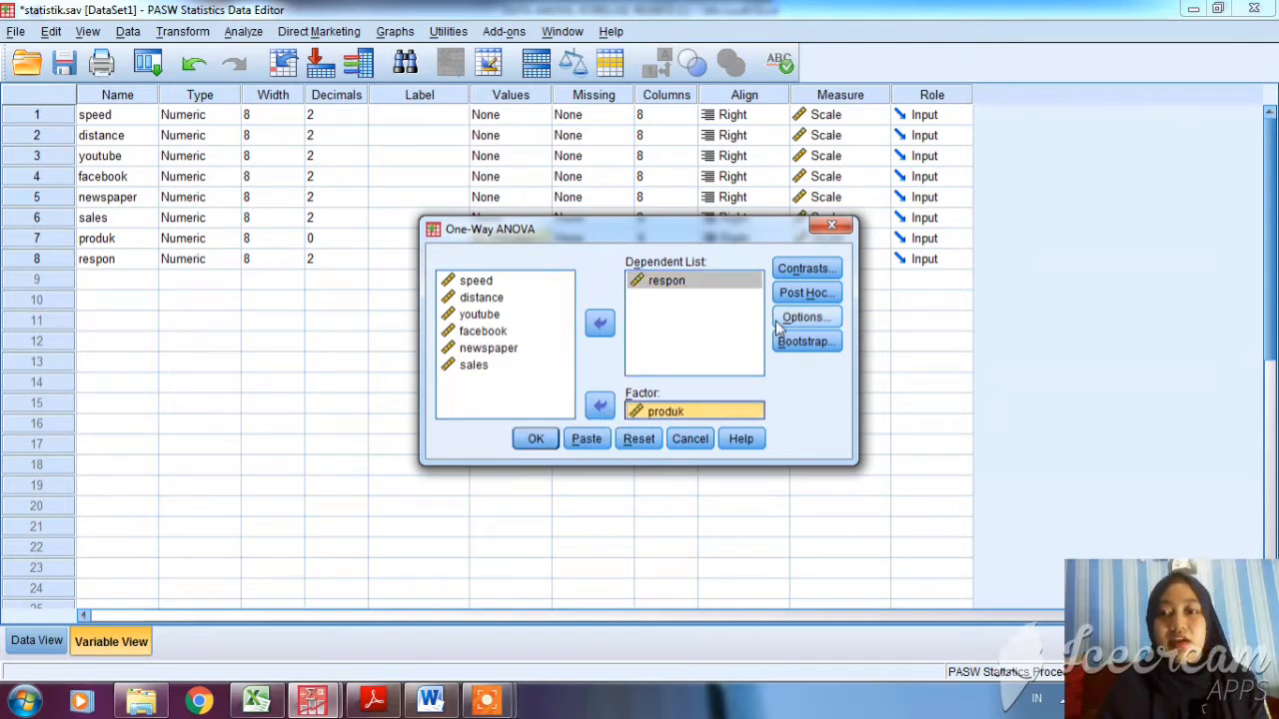
- Include the Descriptive statistics and Homogeneity of variance test in the One-Way ANOVA, and run the analysis
left_click(818, 320)
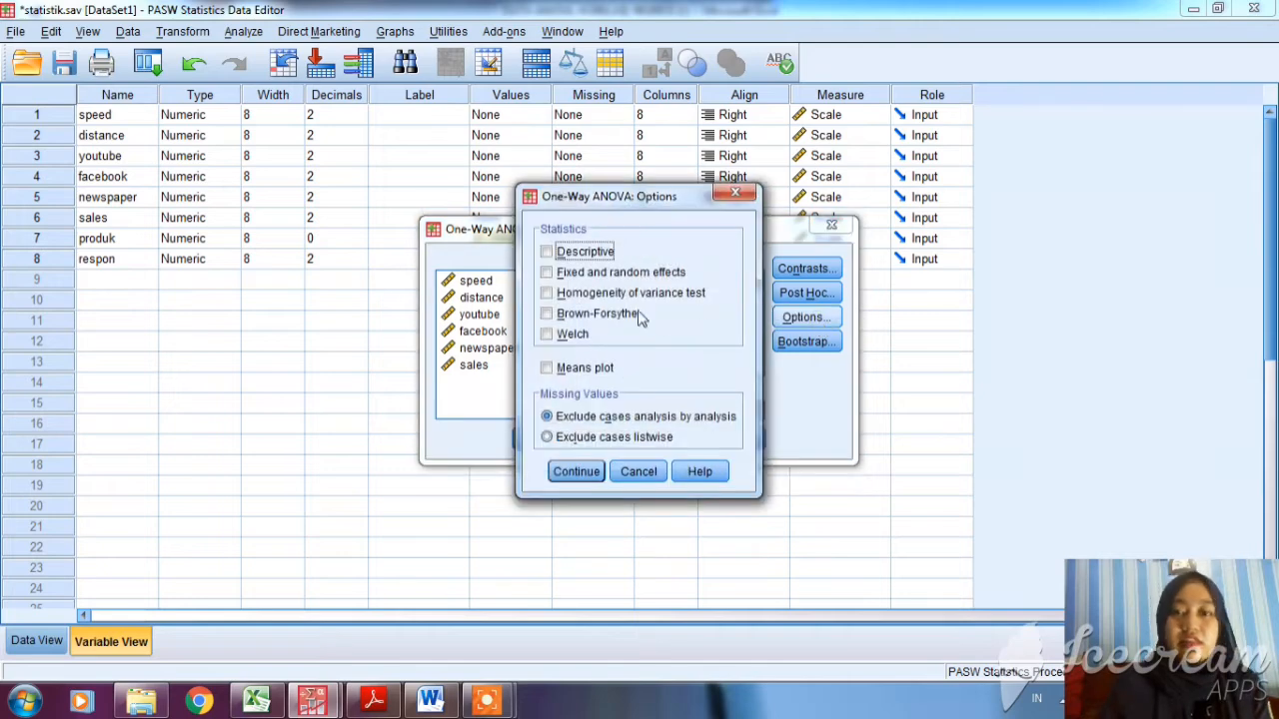
left_click(585, 255)
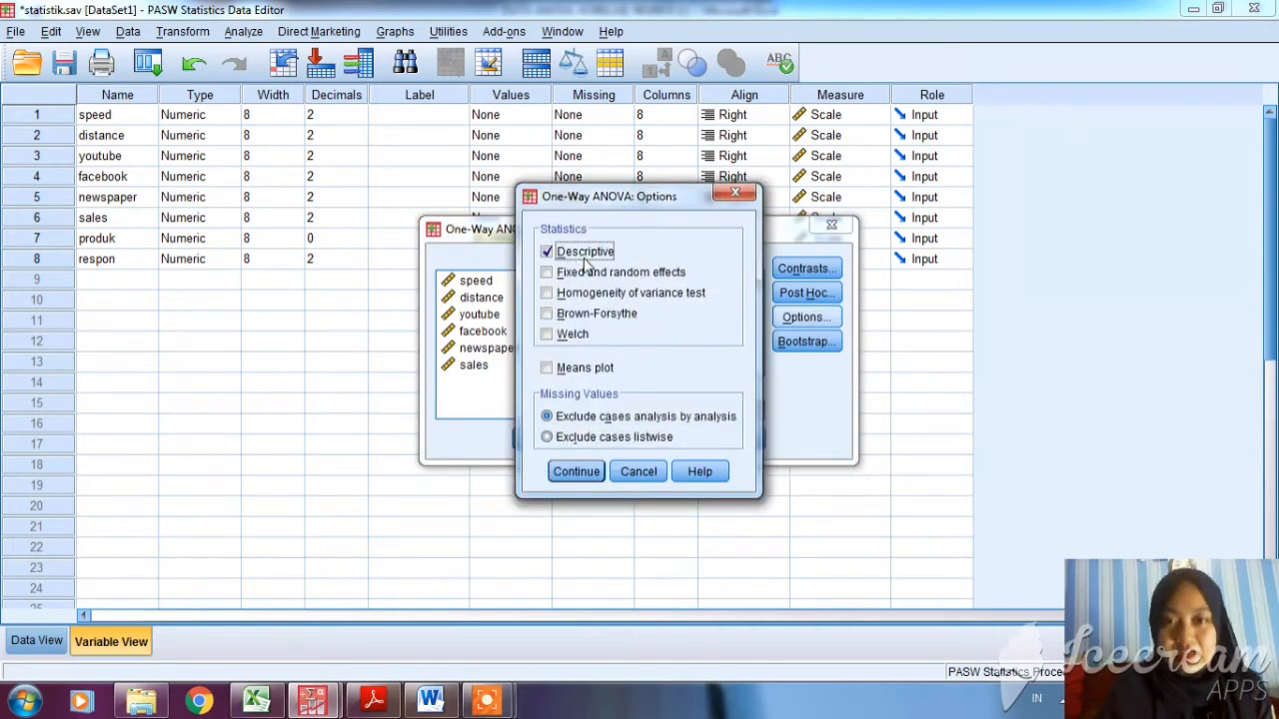
left_click(632, 298)
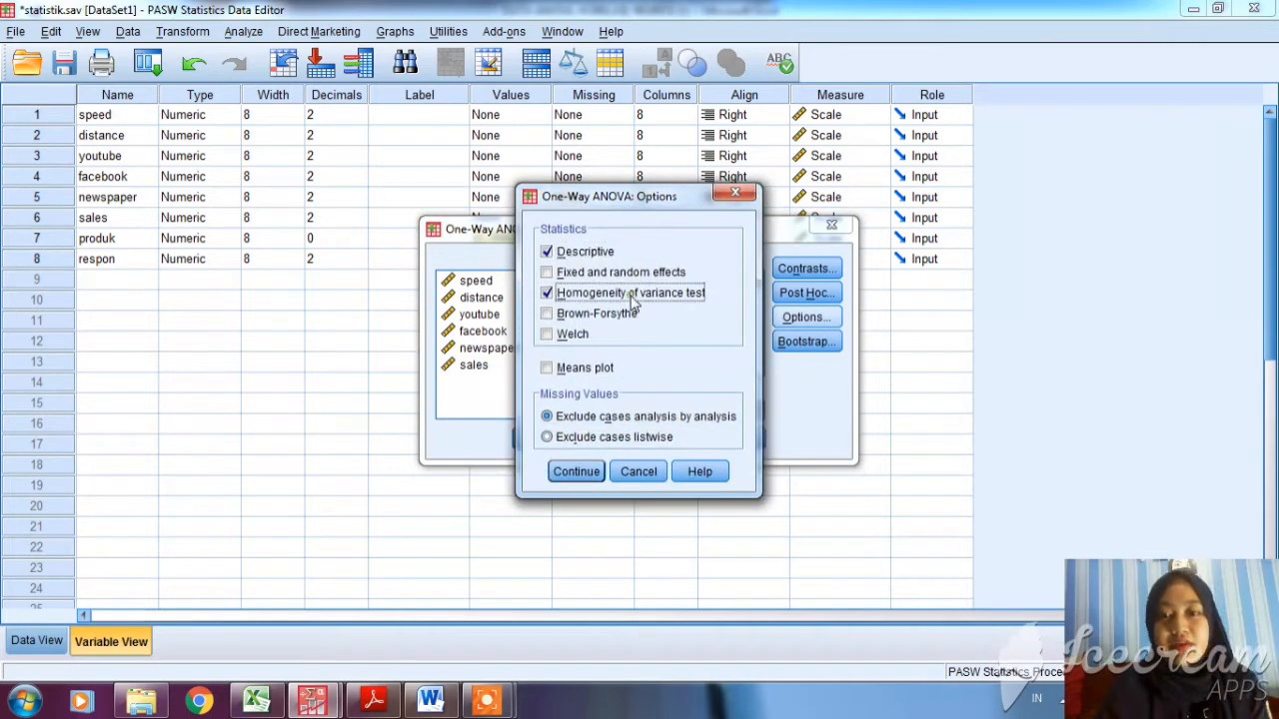
left_click(585, 475)
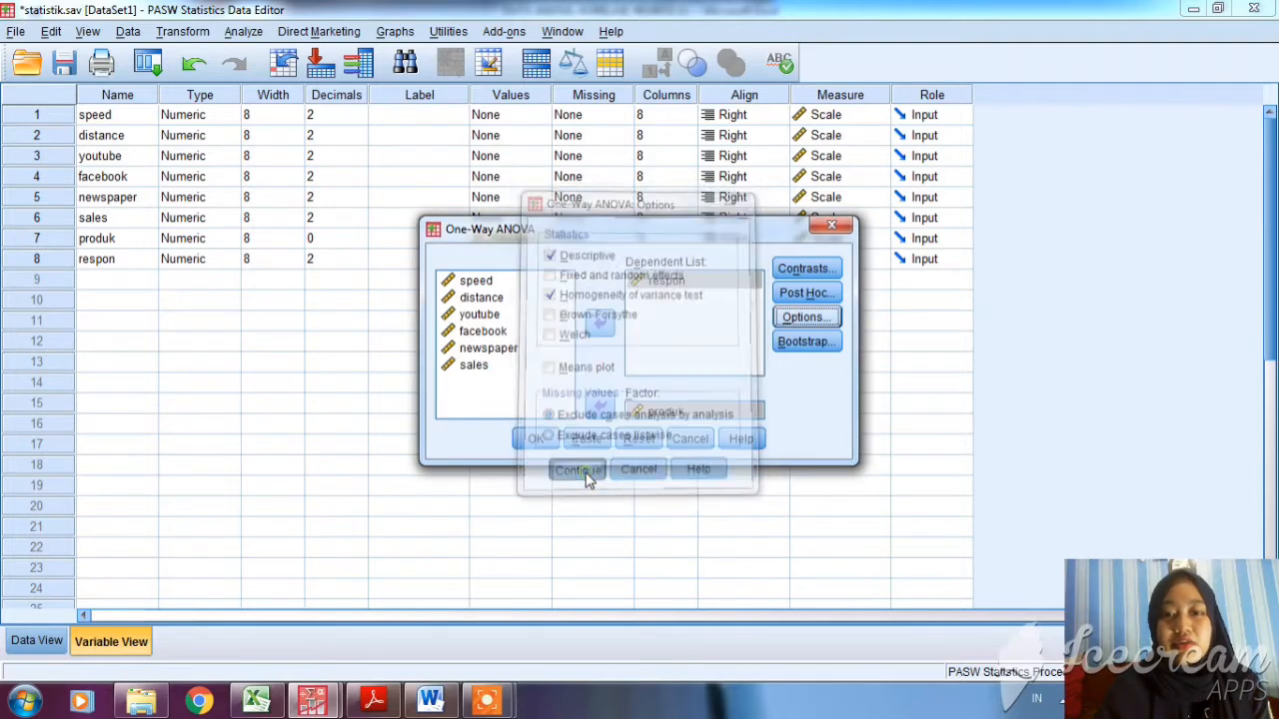
left_click(535, 442)
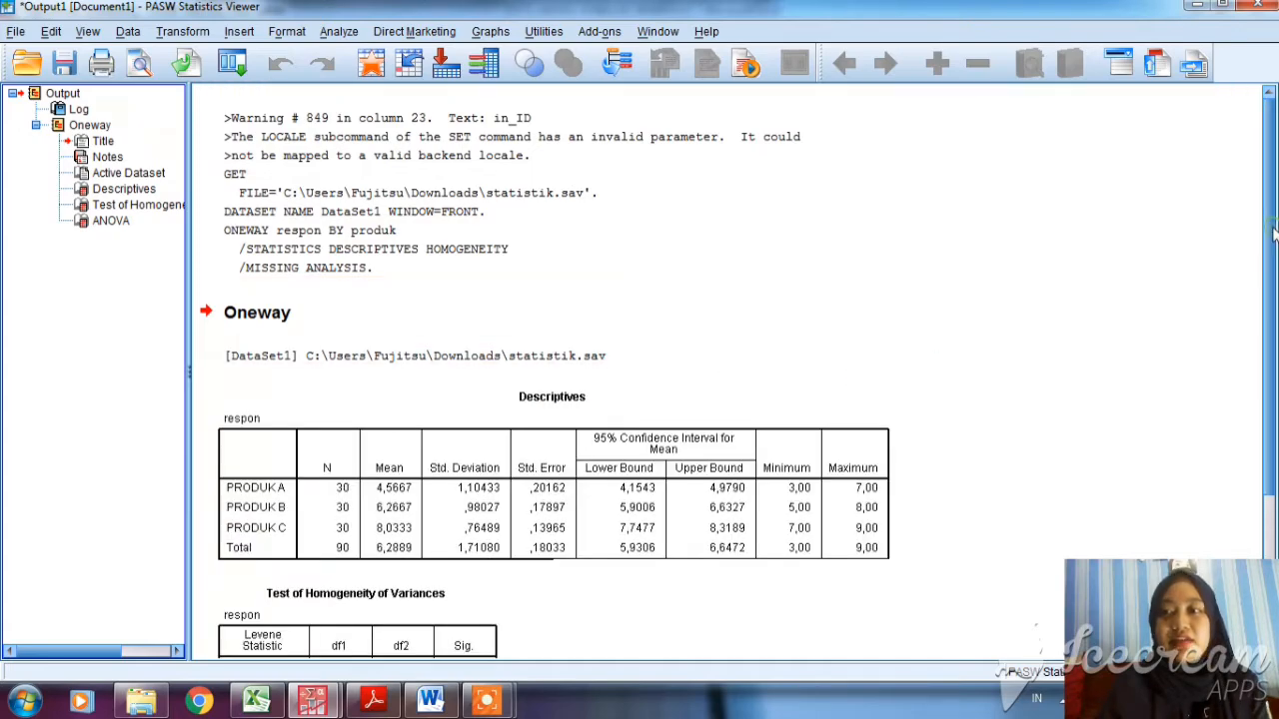
- Examine the Oneway output tables and look up the critical F for the ANOVA degrees of freedom in tabel-f-0-05.pdf in Adobe Reader
left_click_drag(1273, 231, 1278, 392)
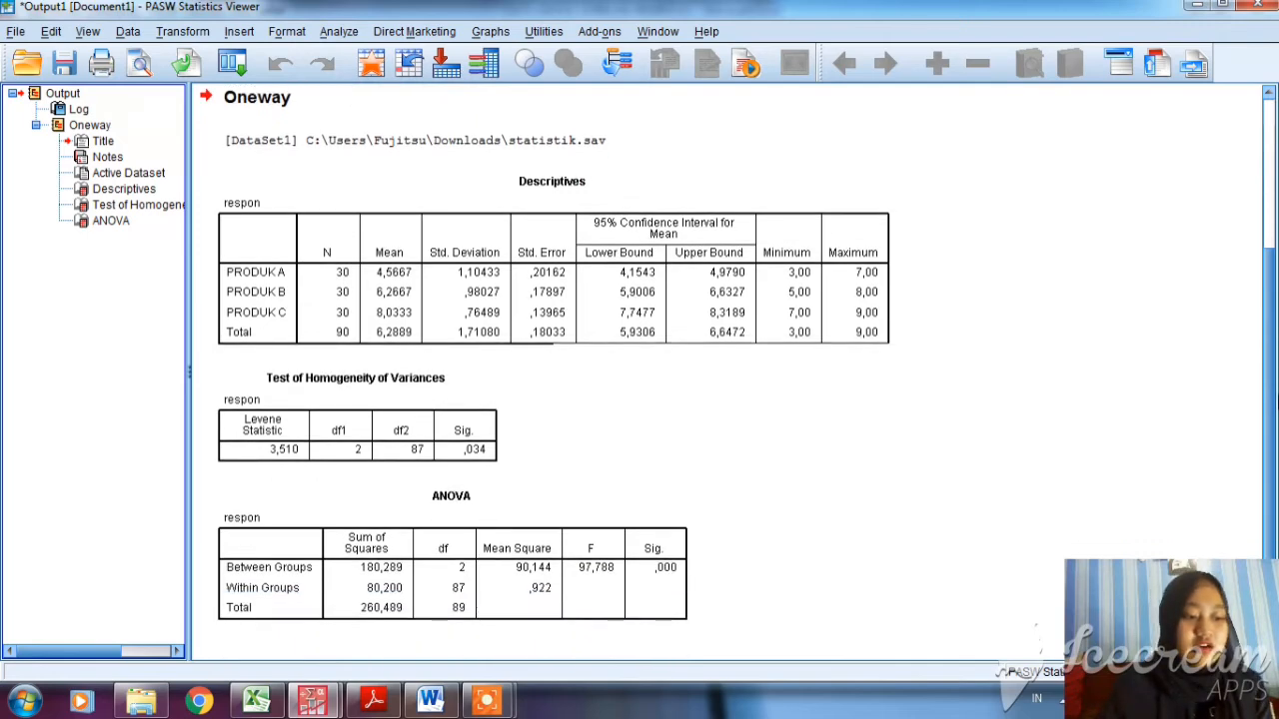
left_click(559, 292)
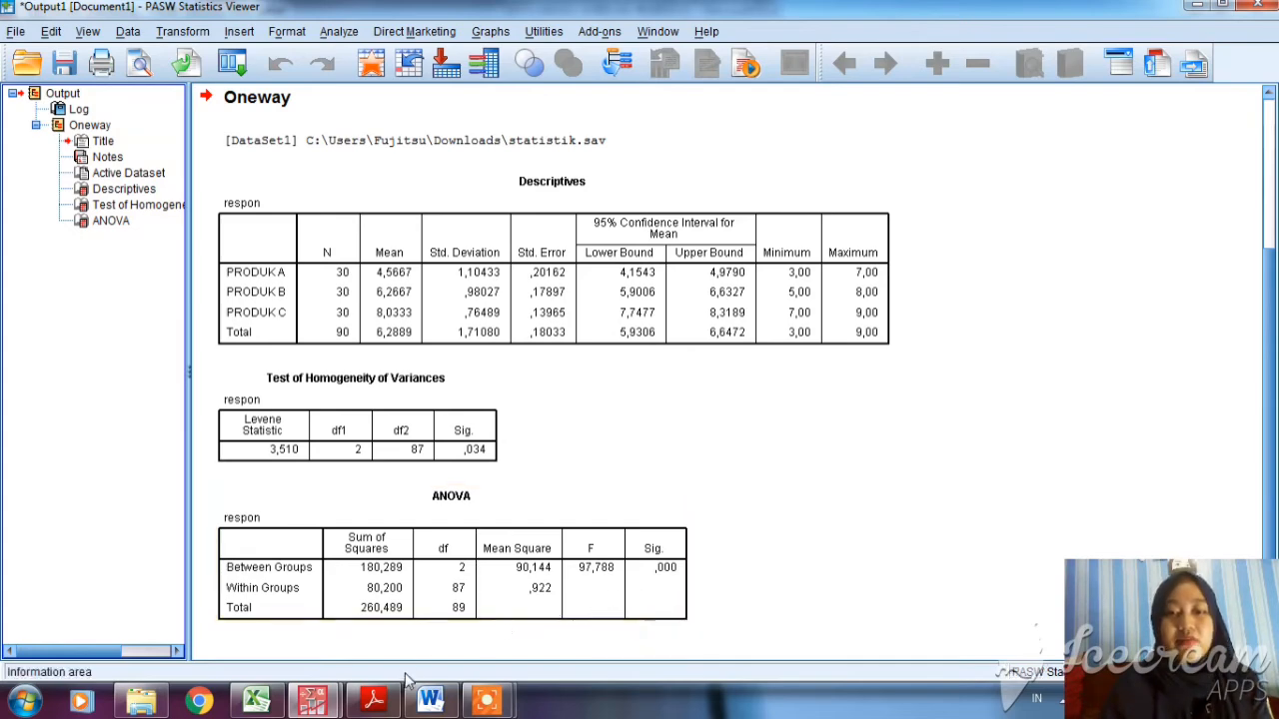
left_click(374, 700)
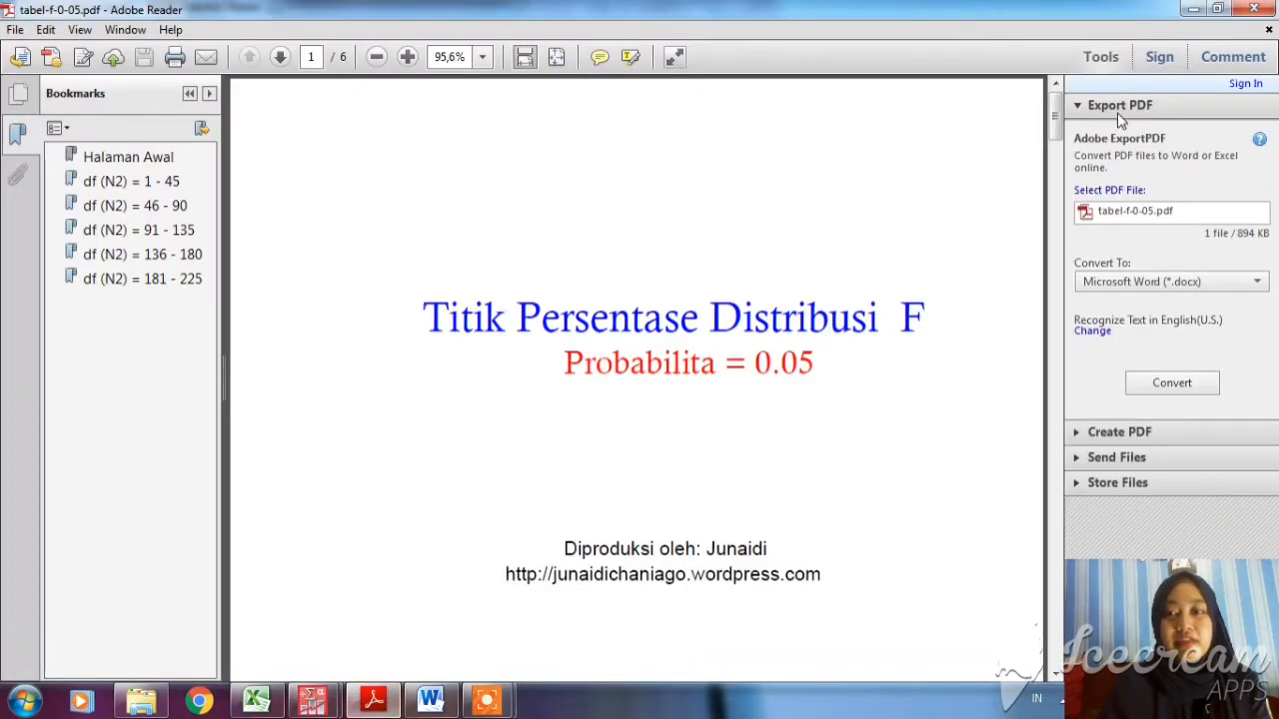
left_click_drag(1055, 118, 1057, 225)
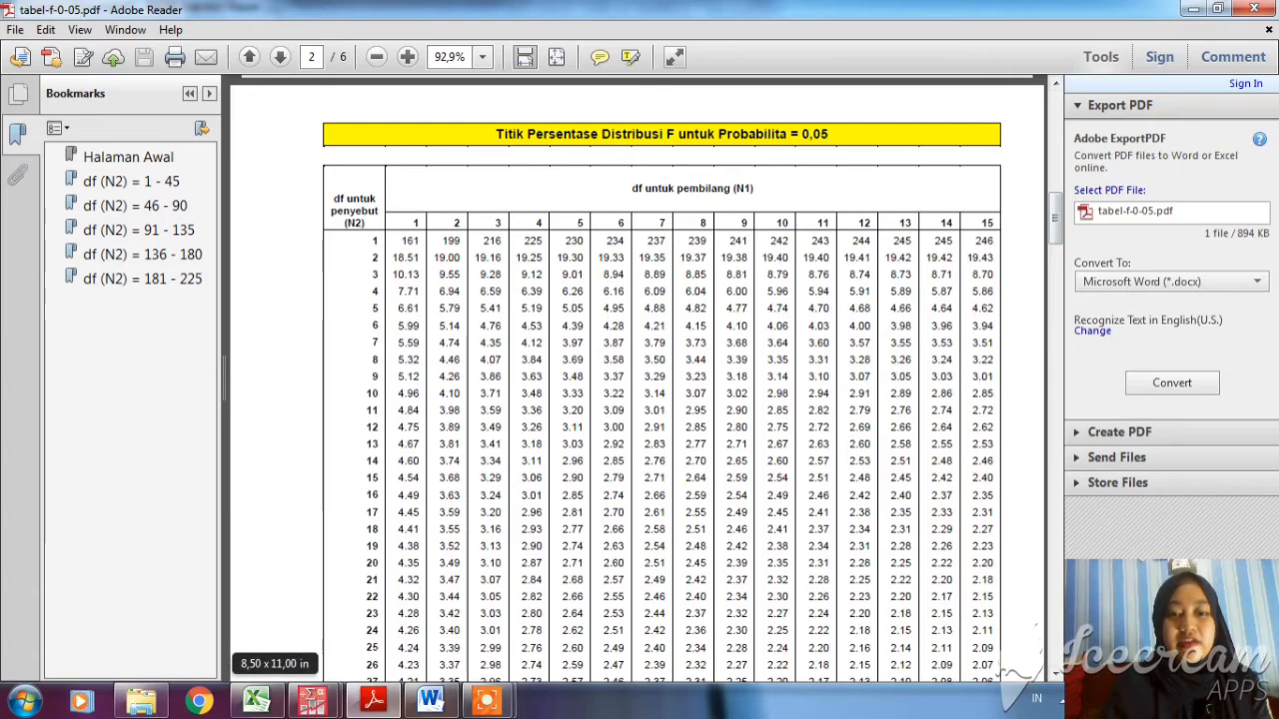
mouse_move(329, 696)
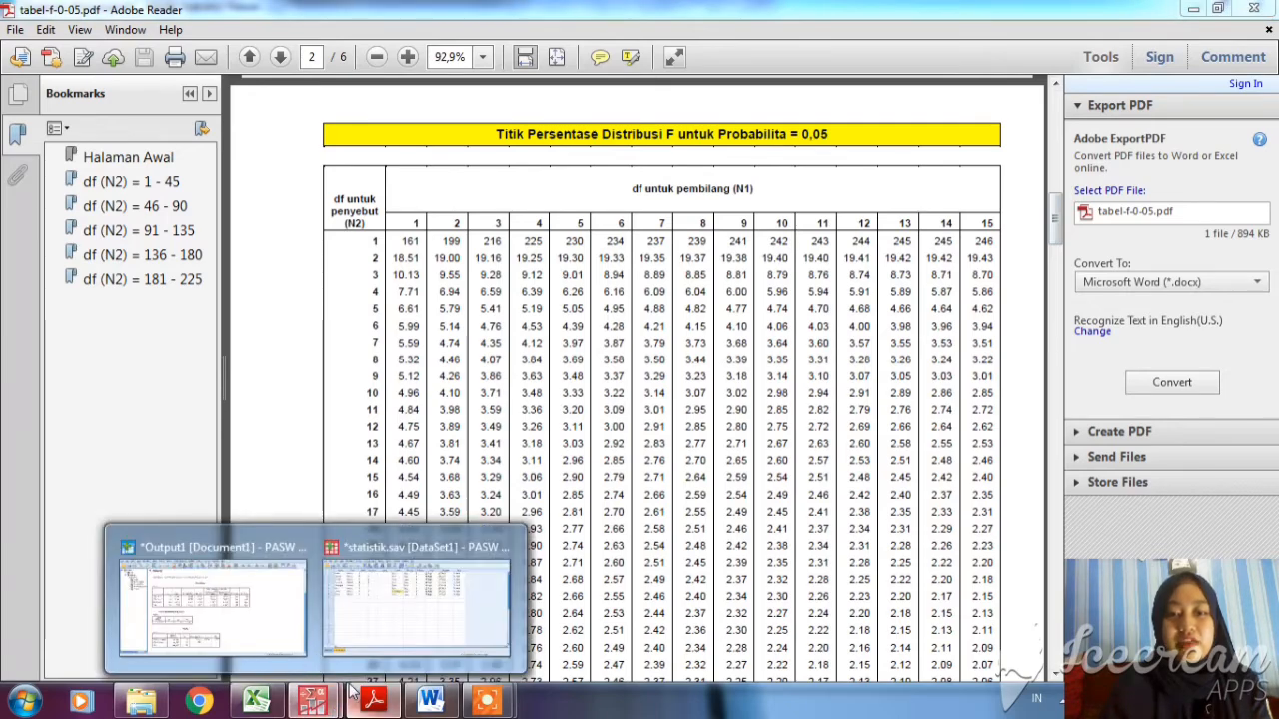
left_click(249, 619)
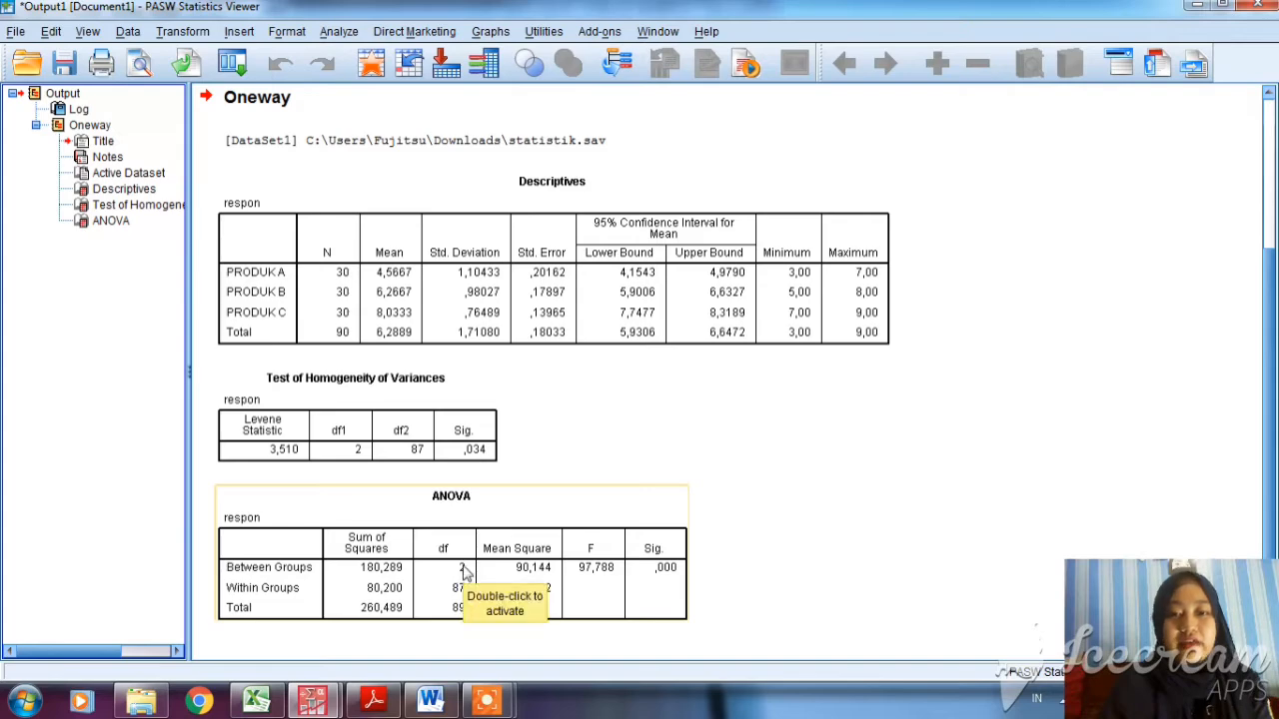
left_click(376, 704)
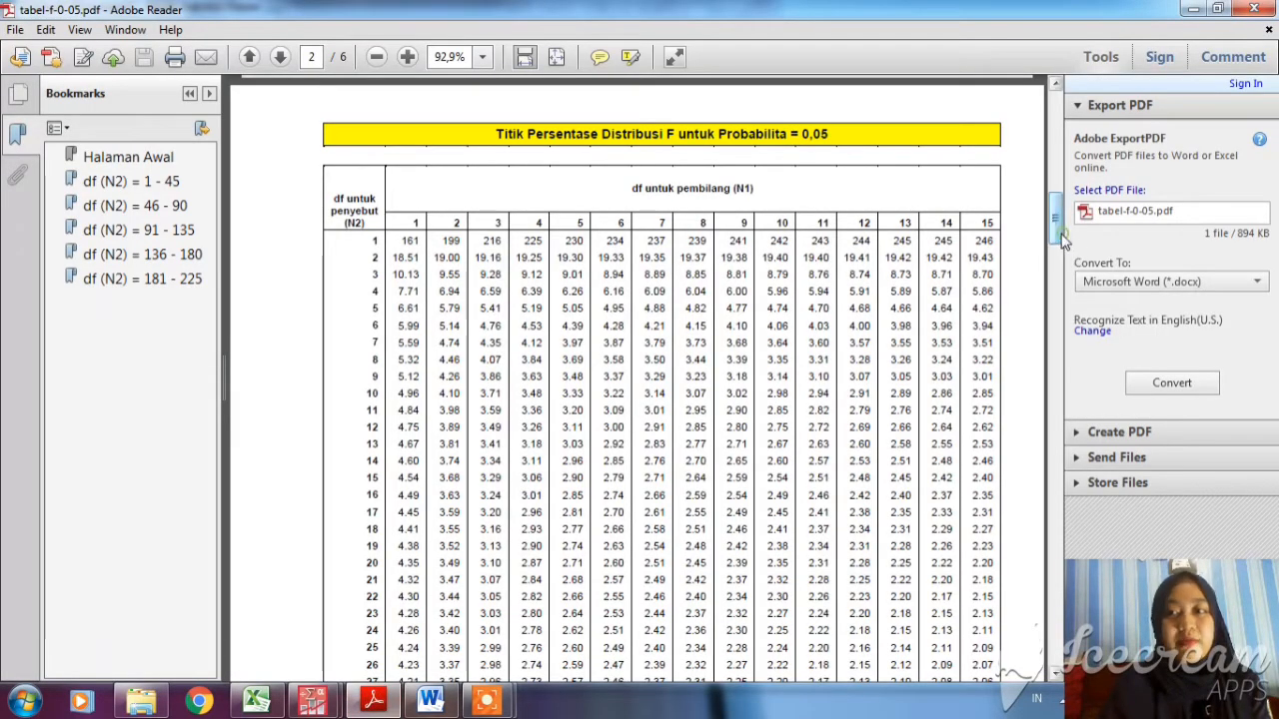
left_click_drag(1055, 238, 1007, 380)
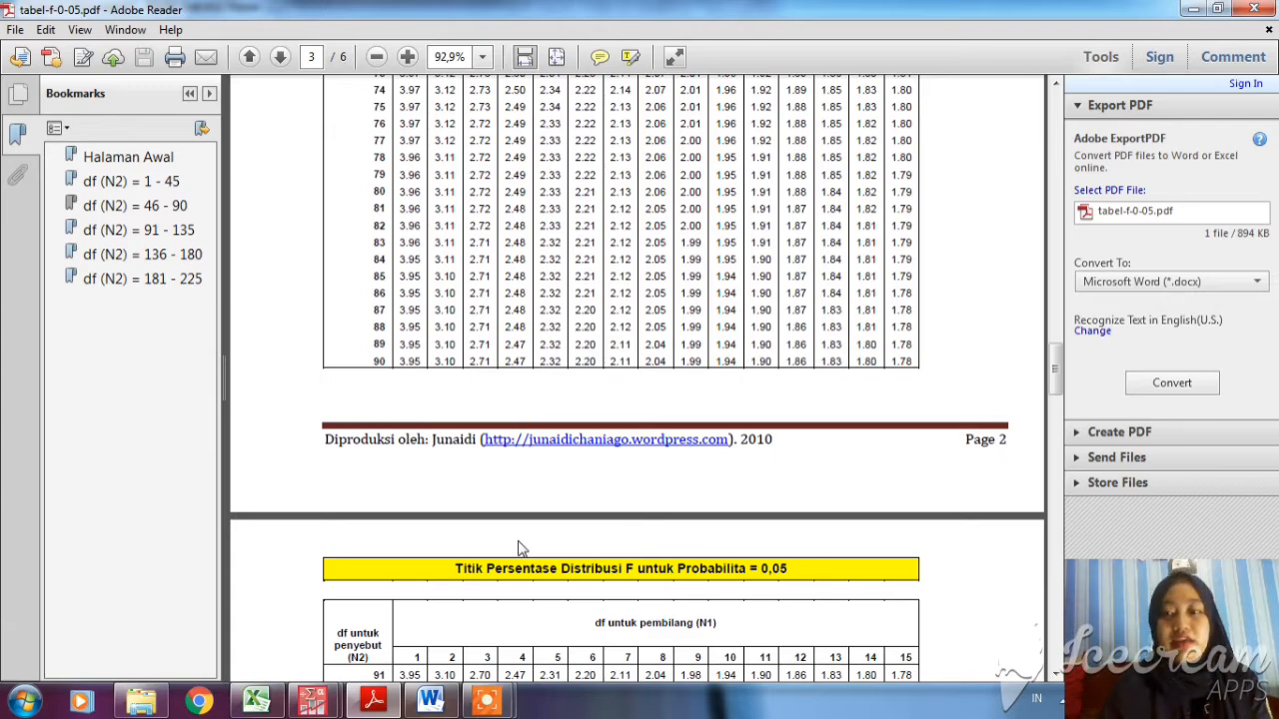
mouse_move(333, 706)
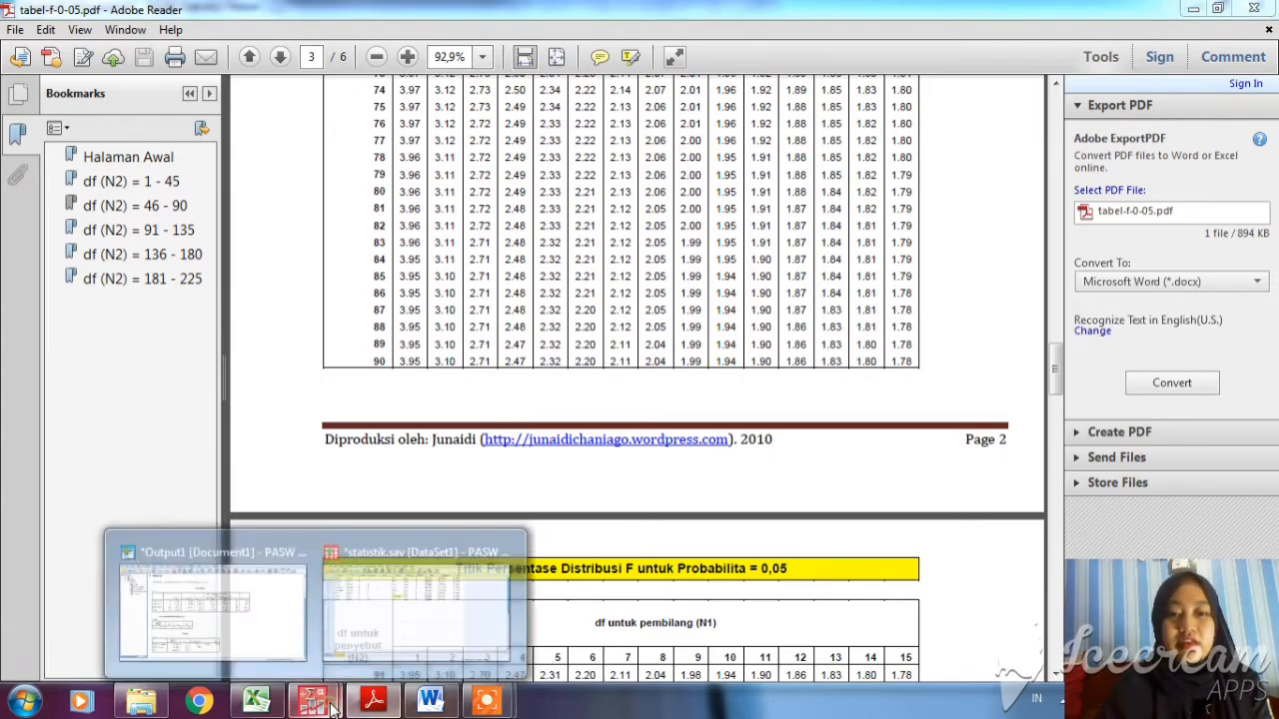
left_click(238, 600)
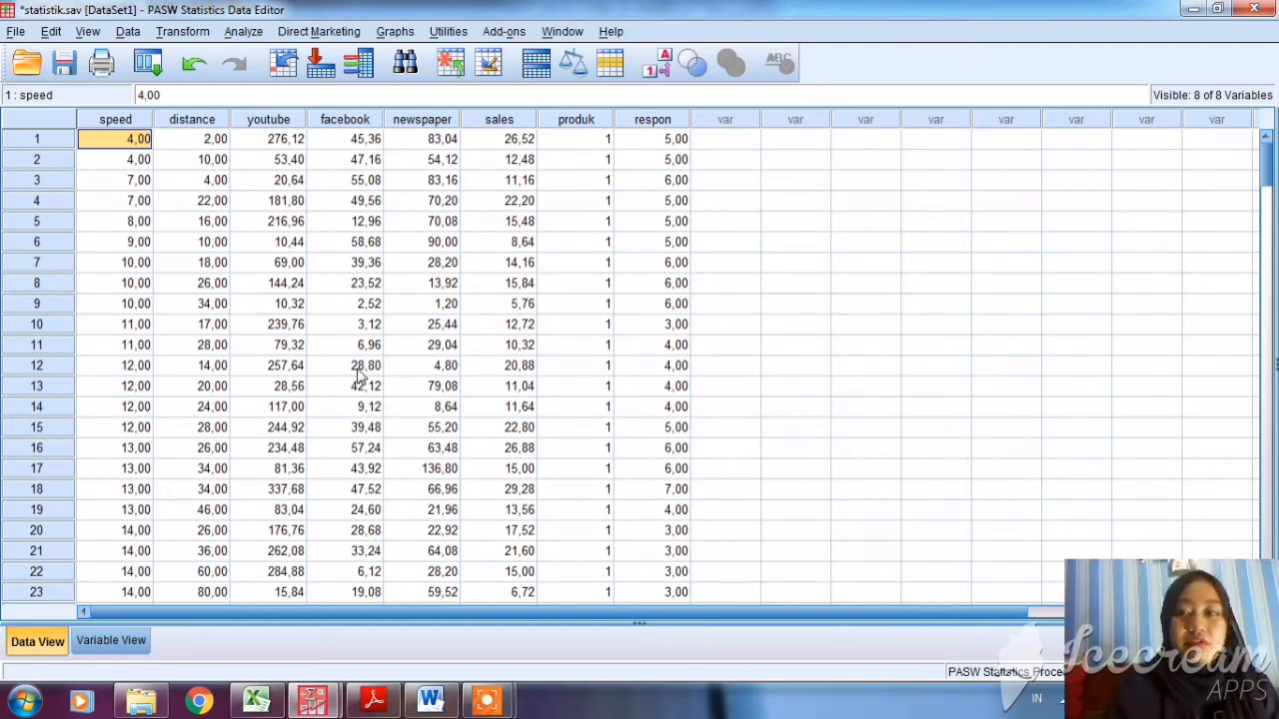
- Switch to Excel to review the Speed and Distance data on the Regresi_1 sheet, and return to the statistik.sav dataset in PASW Statistics
left_click(262, 704)
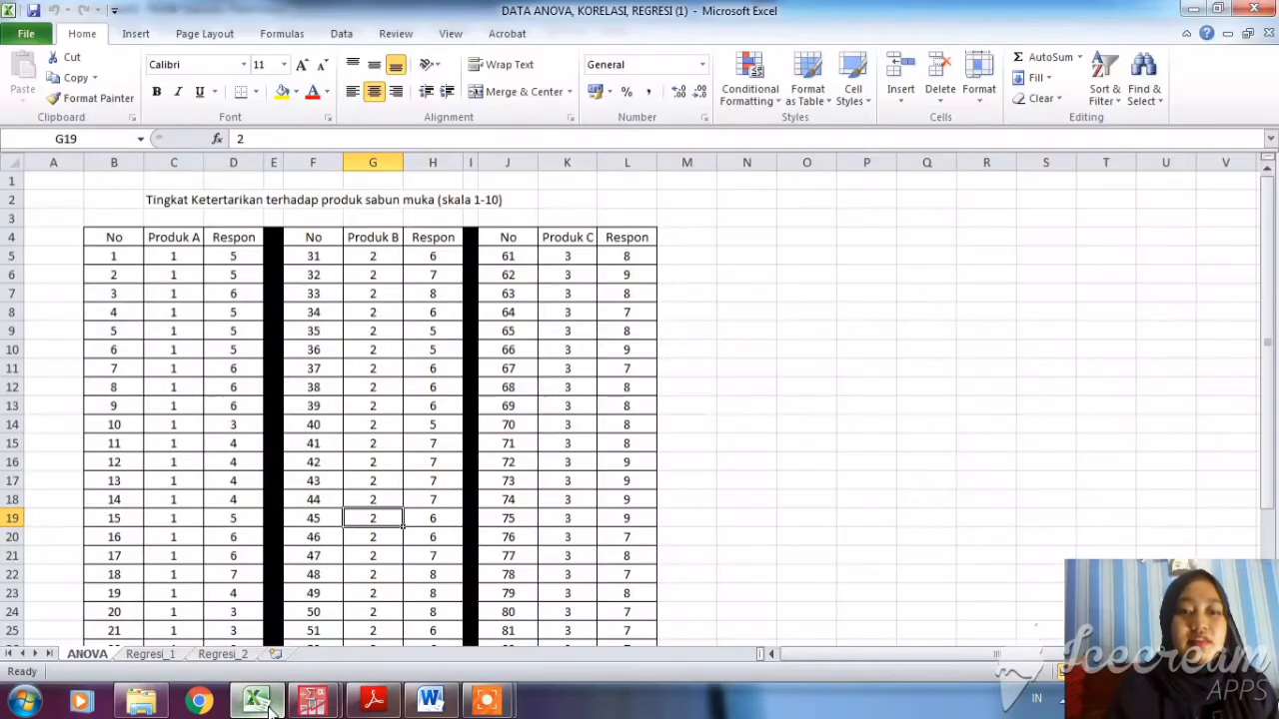
left_click(161, 656)
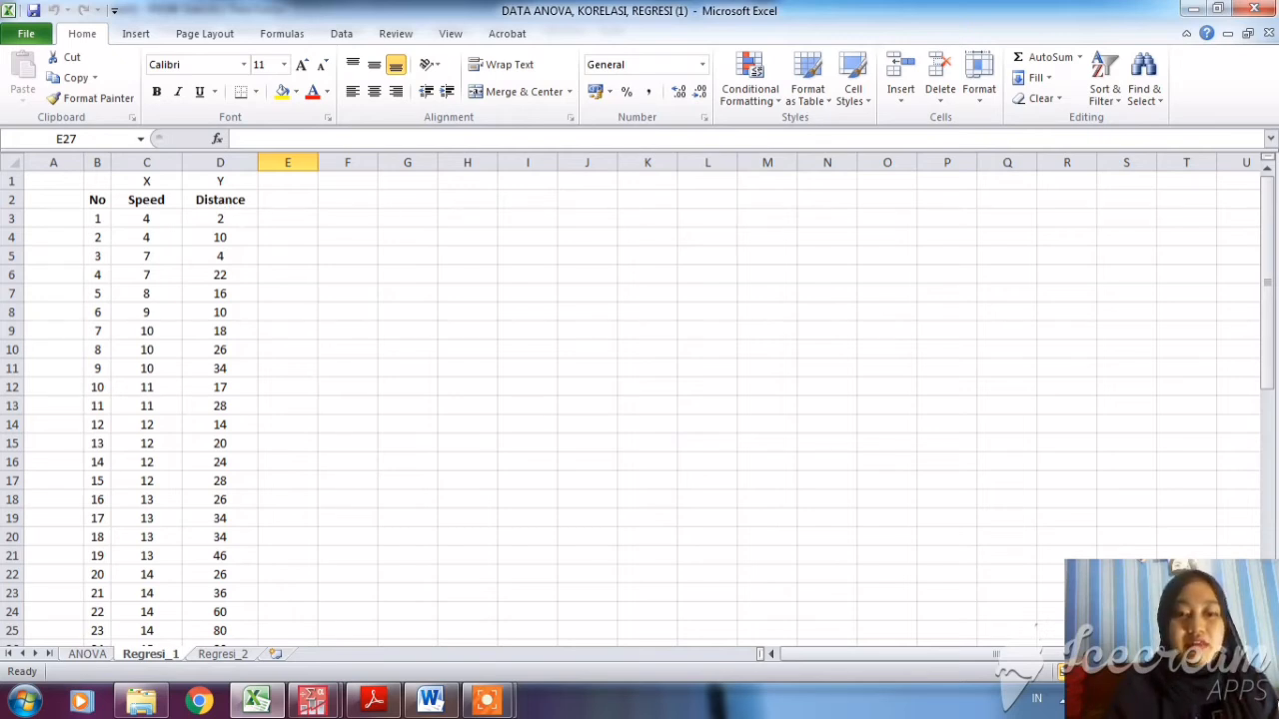
mouse_move(329, 707)
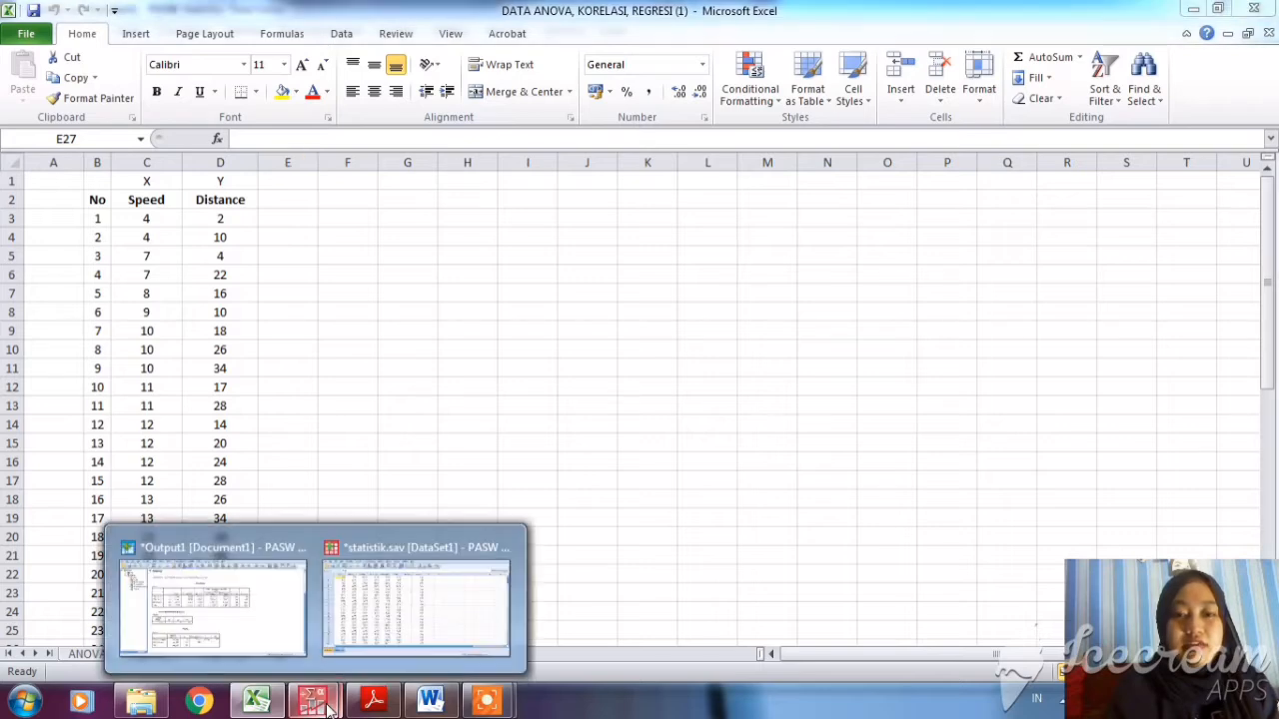
left_click(368, 619)
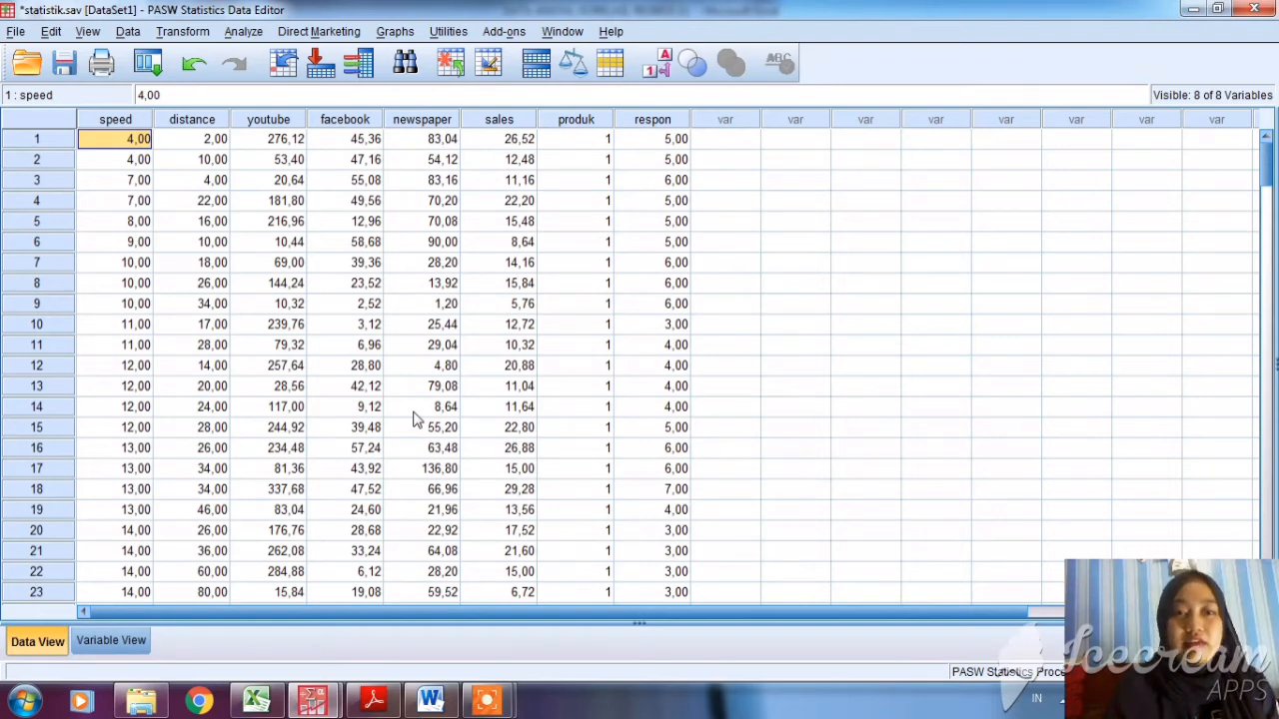
- Set up a Linear Regression with distance as the dependent variable and speed as the independent variable
left_click(244, 33)
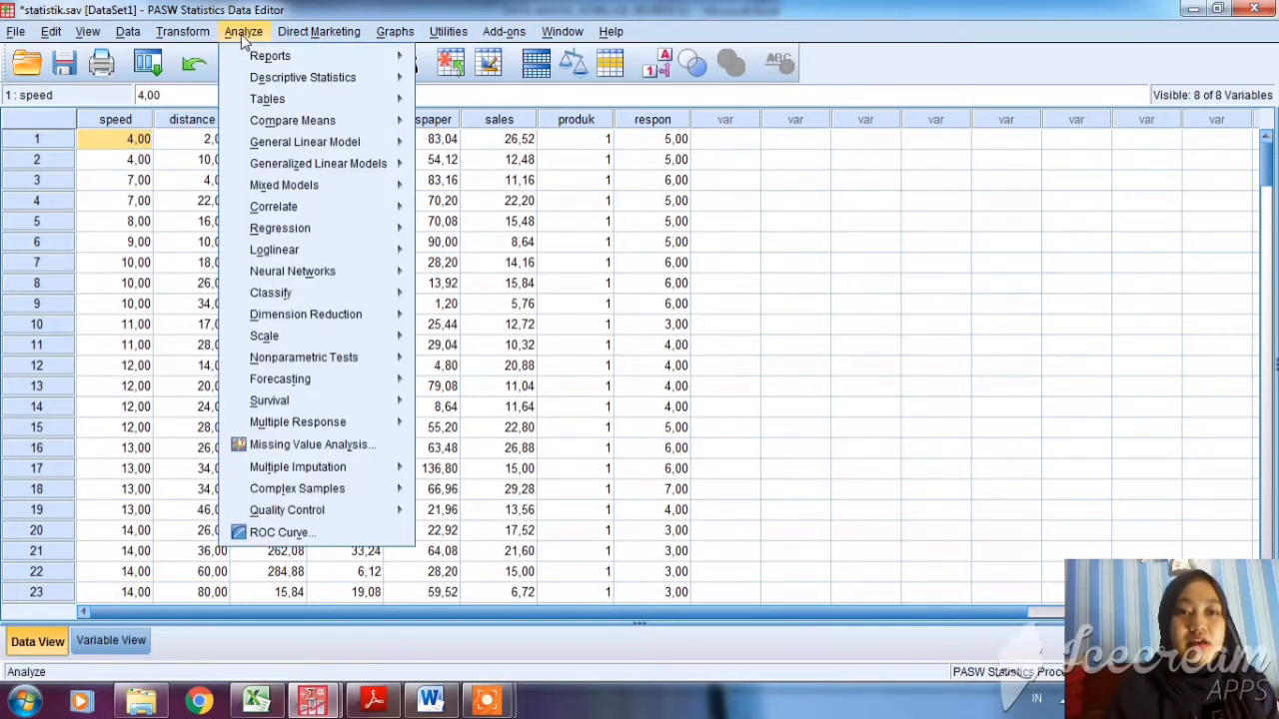
mouse_move(335, 232)
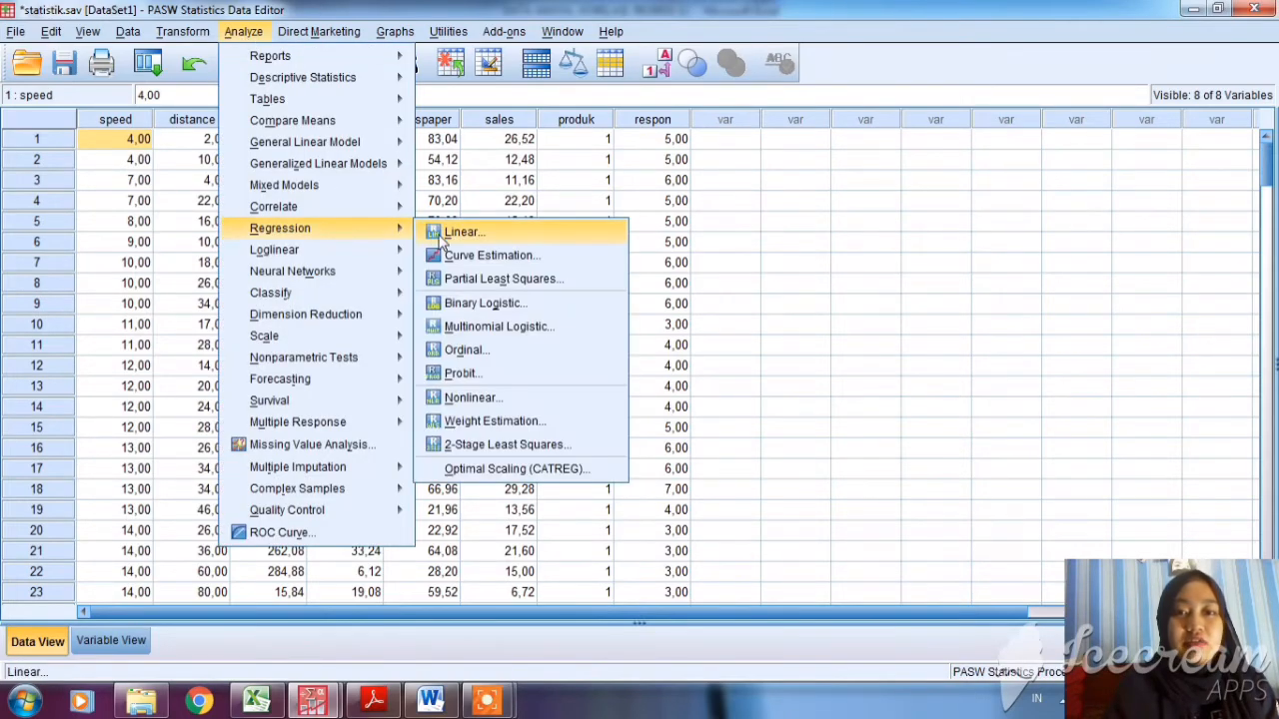
left_click(440, 234)
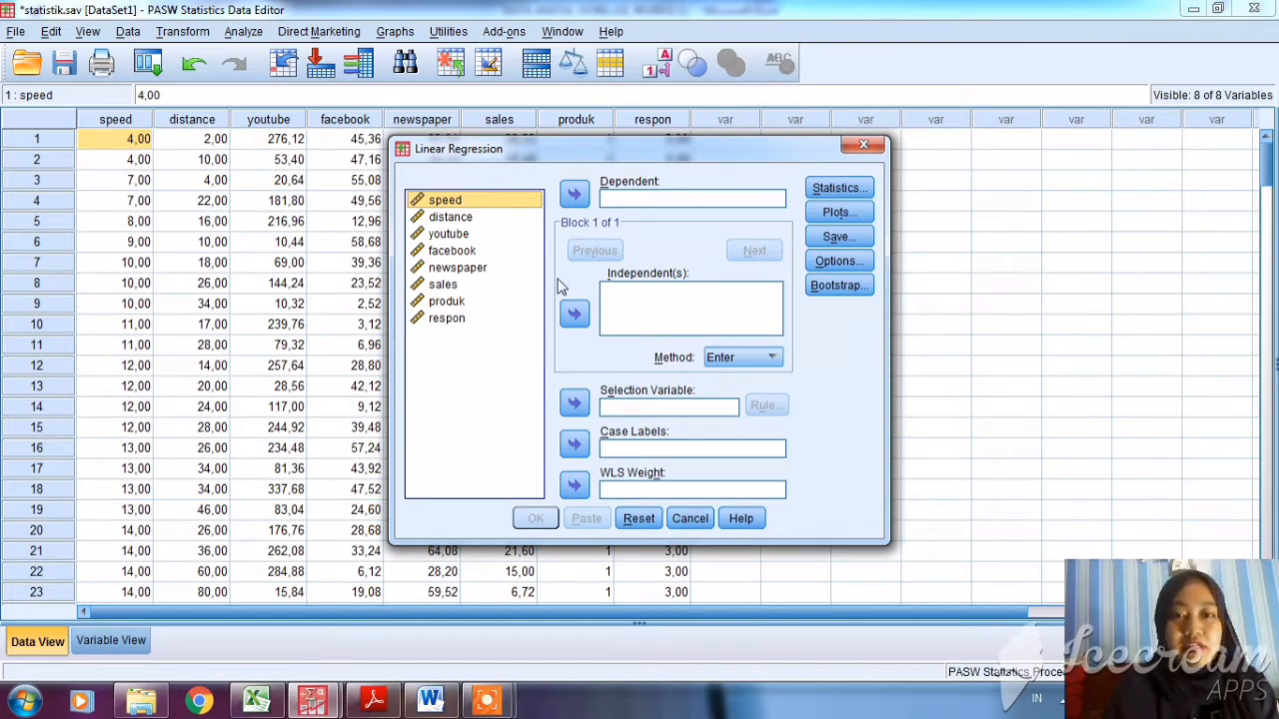
left_click(477, 218)
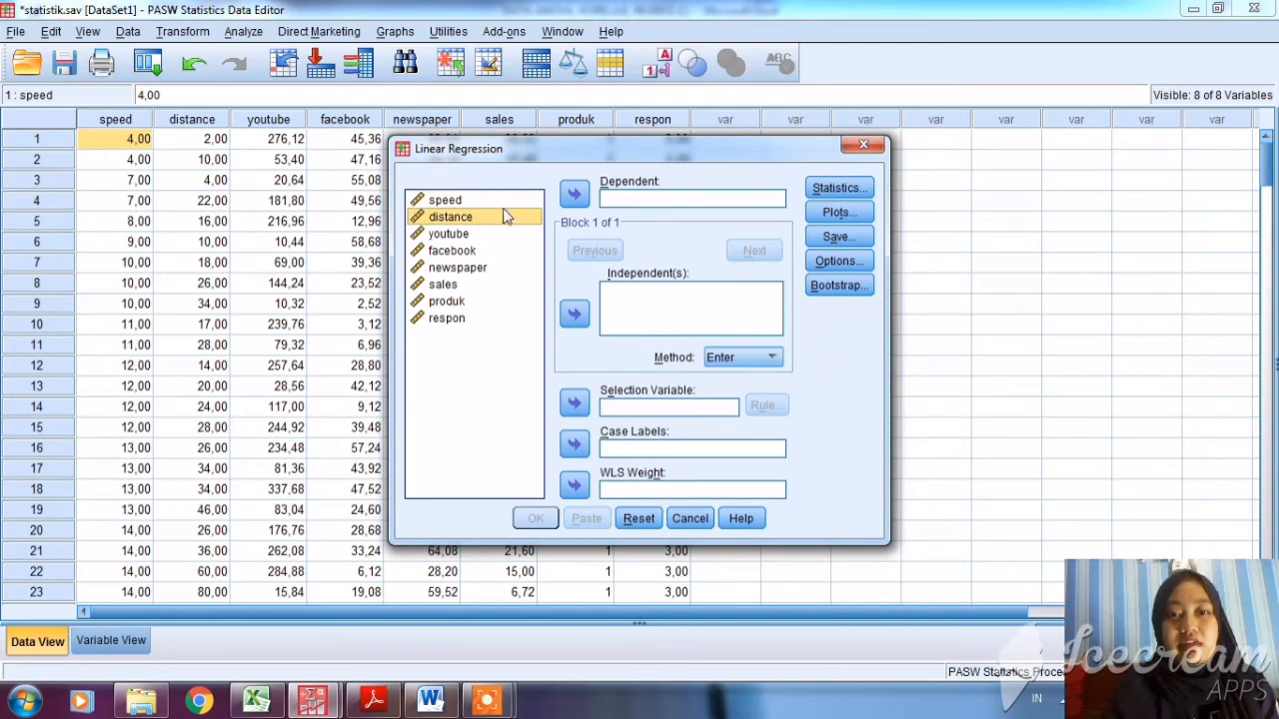
left_click(578, 193)
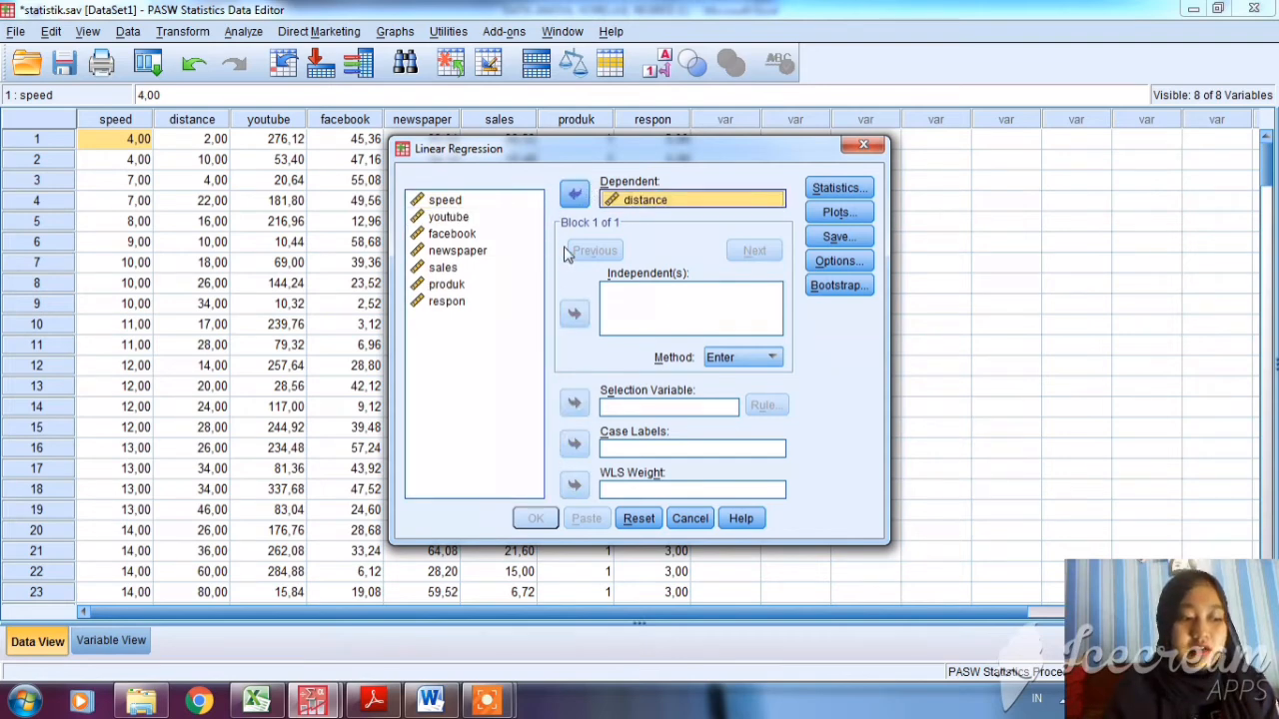
left_click(463, 206)
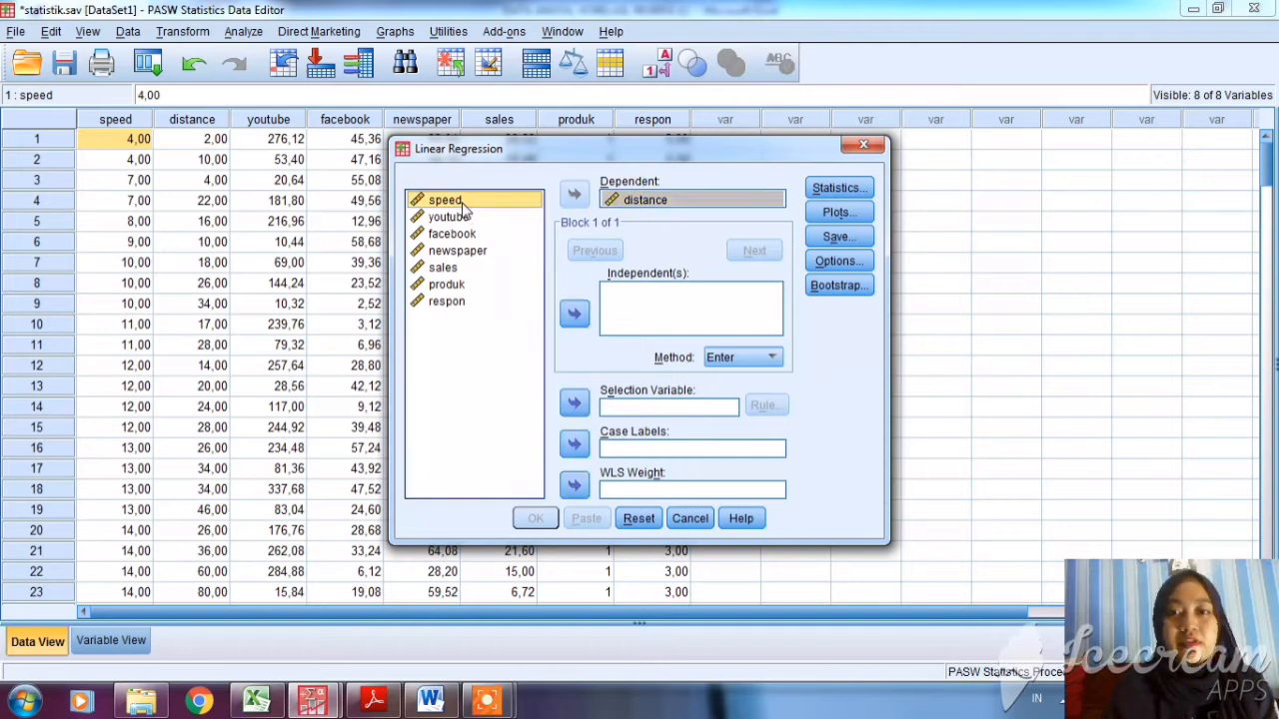
left_click(575, 314)
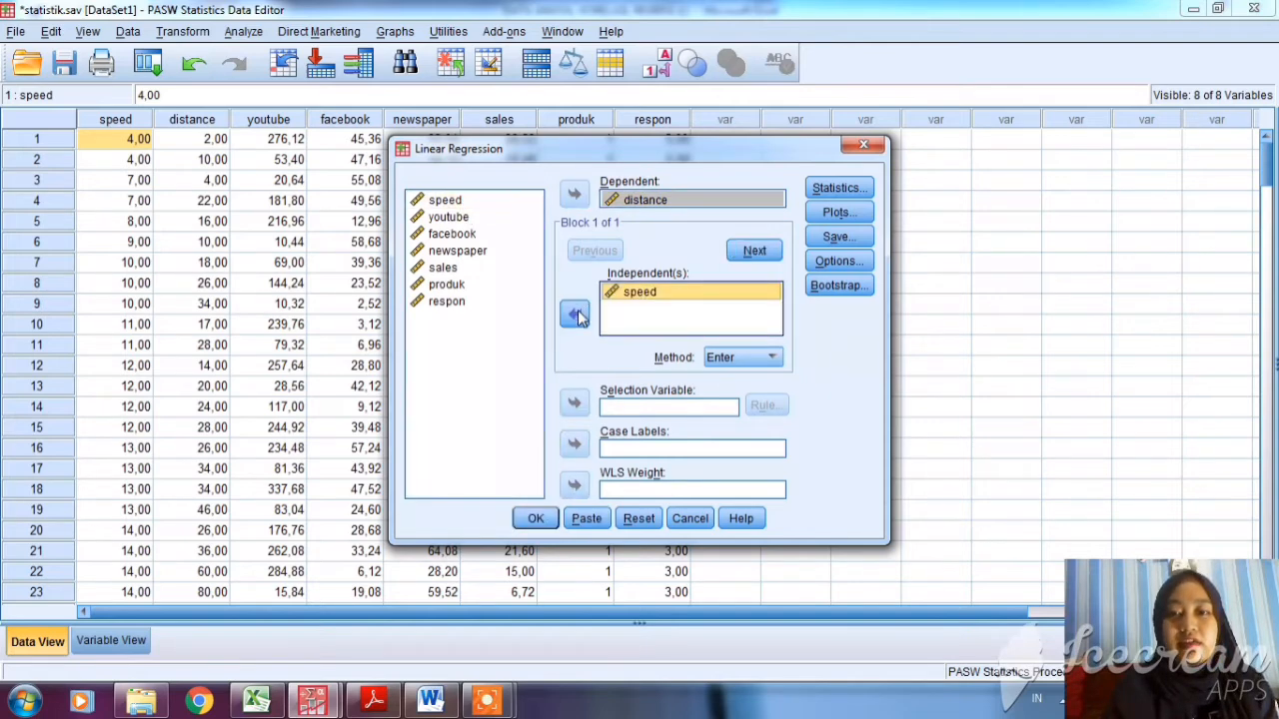
- Include 95% confidence intervals for the regression coefficients, and run the linear regression
left_click(839, 188)
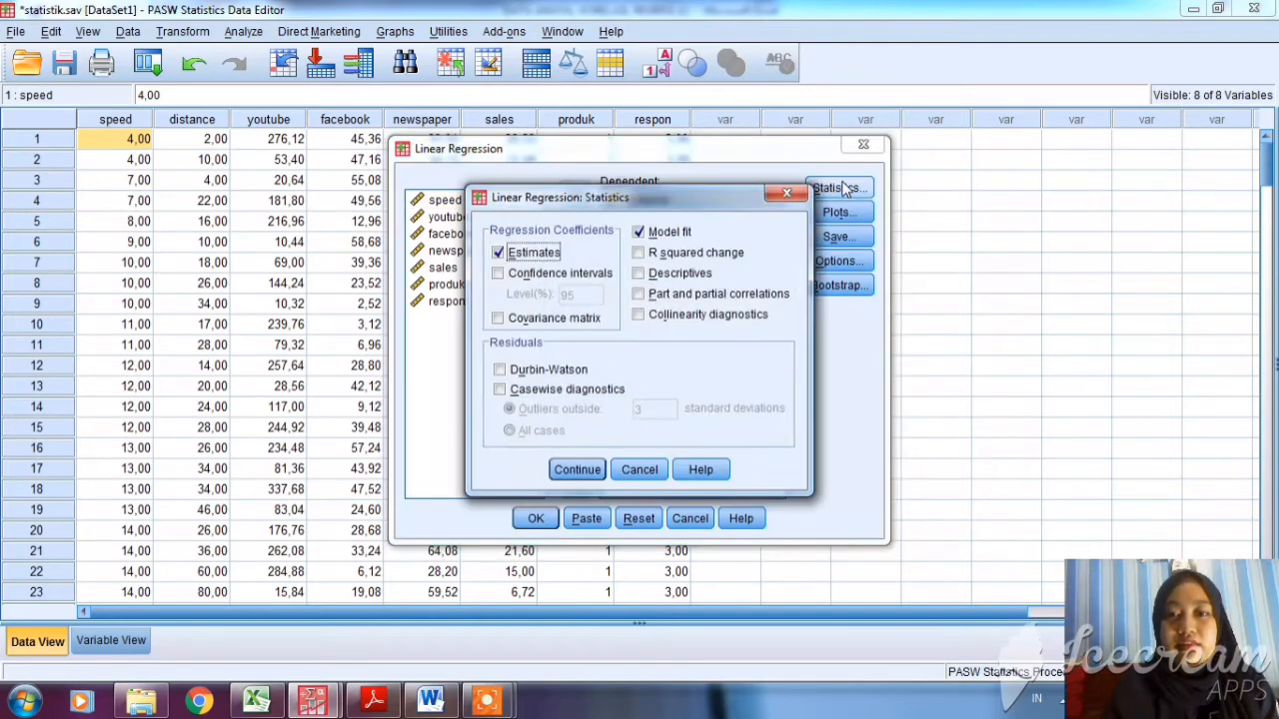
left_click(575, 275)
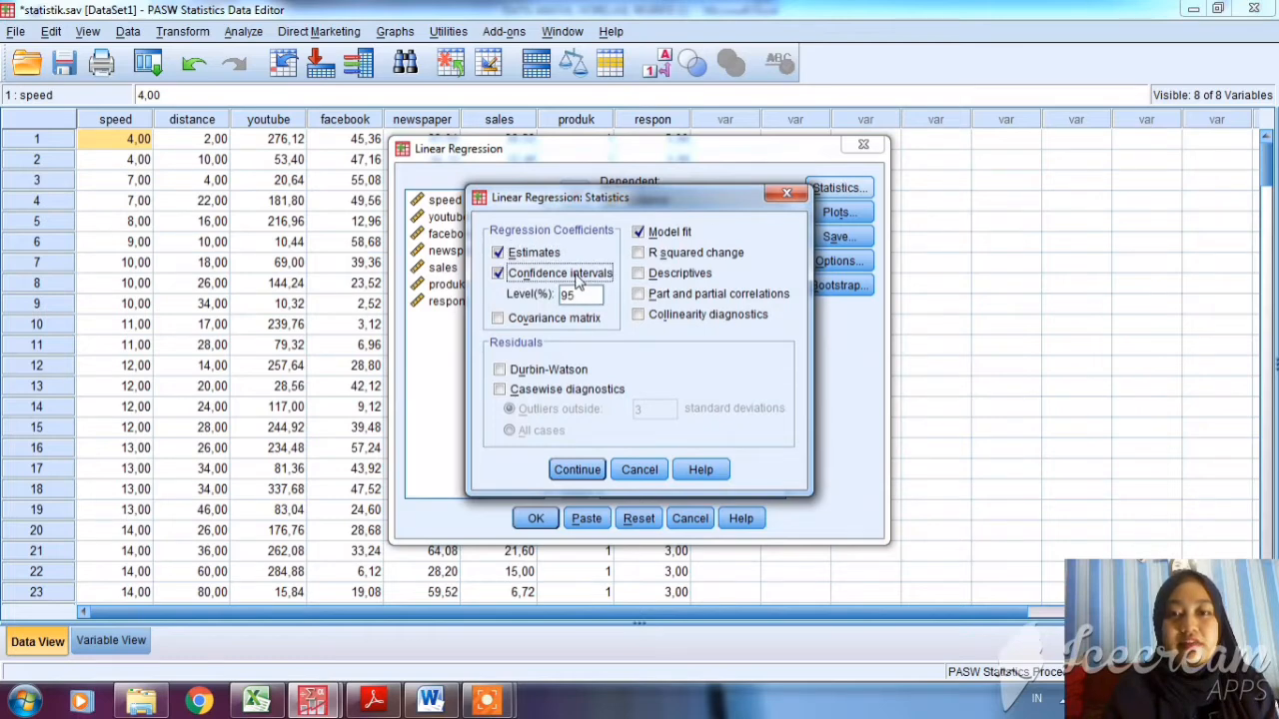
left_click(588, 469)
left_click(535, 519)
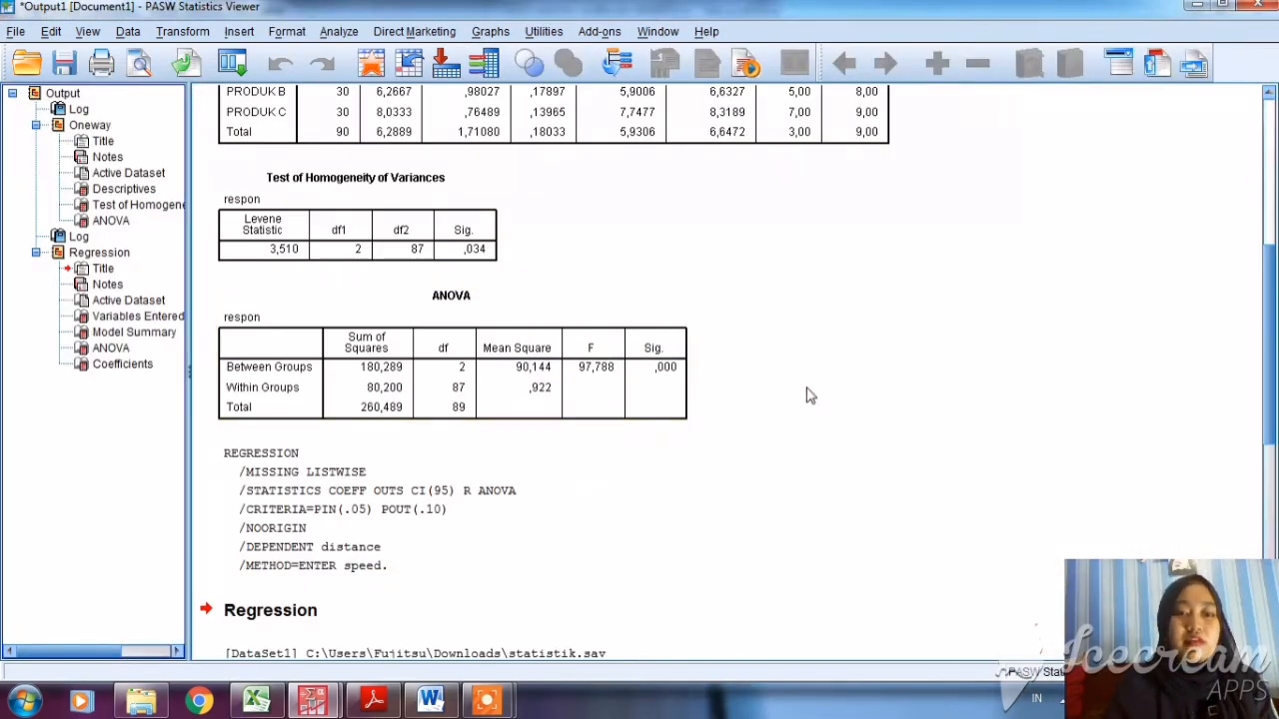
- Look up the constant's B in the regression Coefficients table and enter "-17,631 +" after "Y =" under Model uji regresi linier sederhana in Word
left_click_drag(1269, 309, 1276, 519)
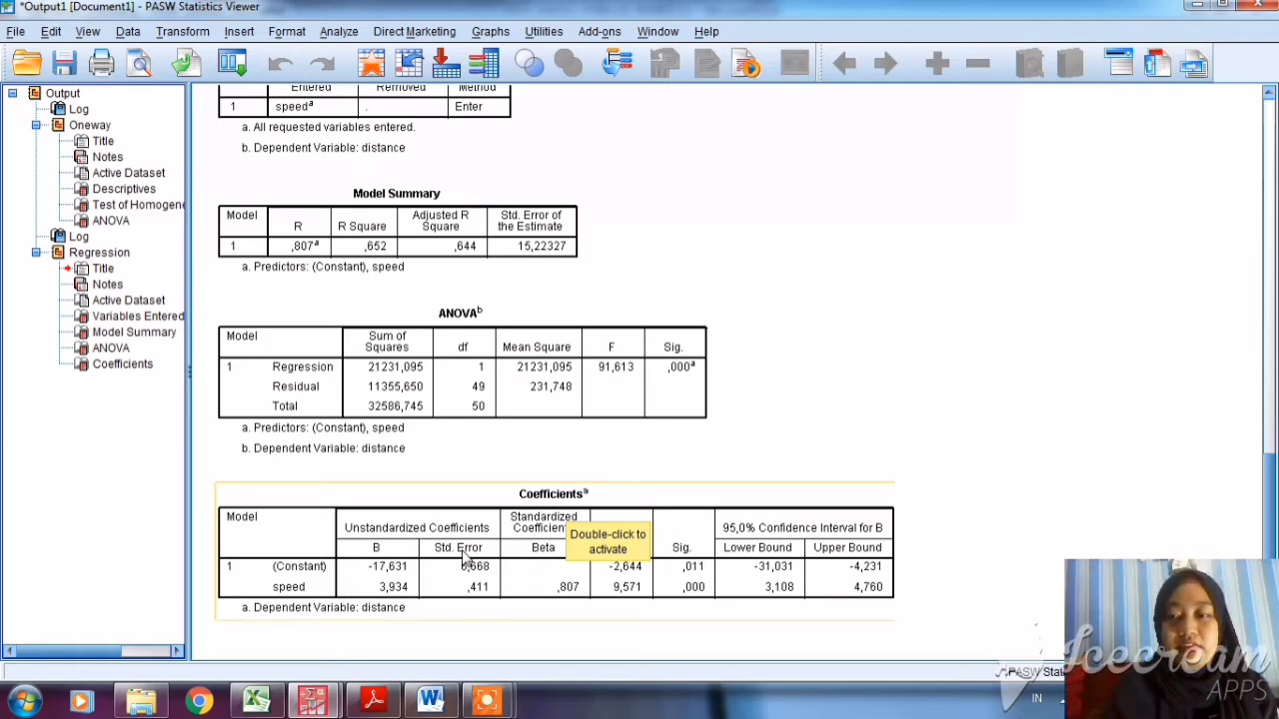
left_click(443, 705)
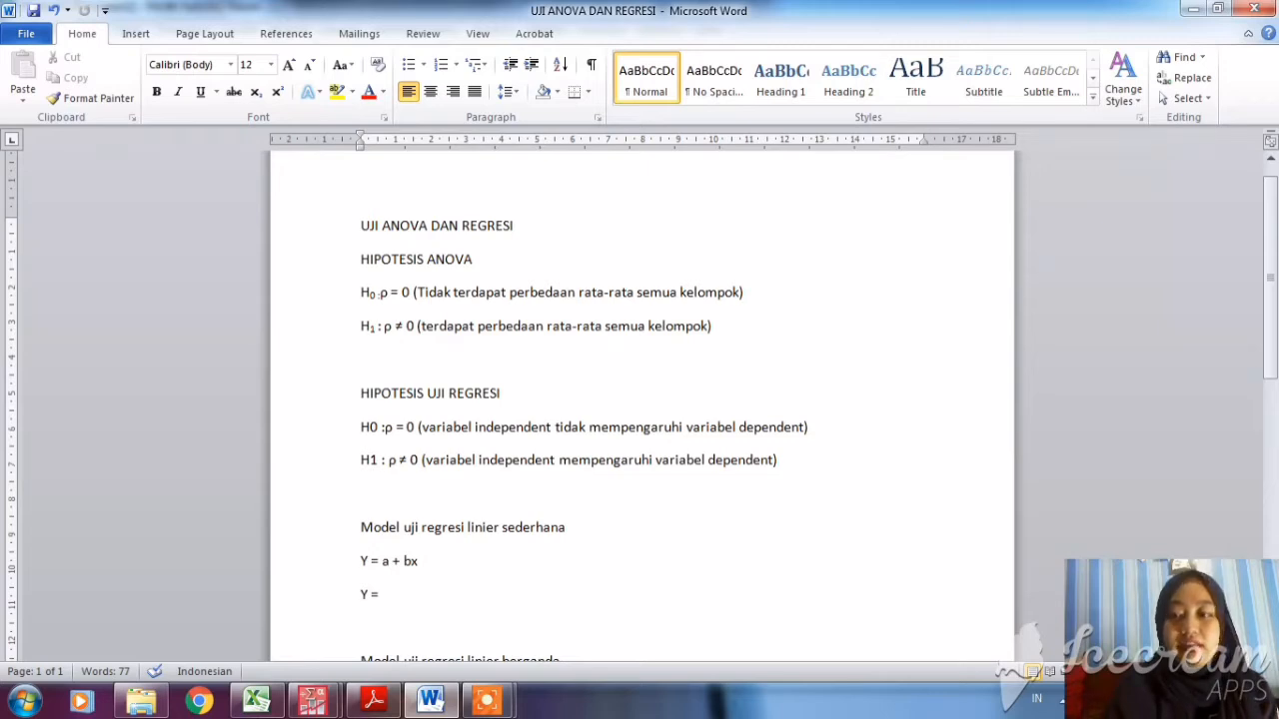
left_click(313, 702)
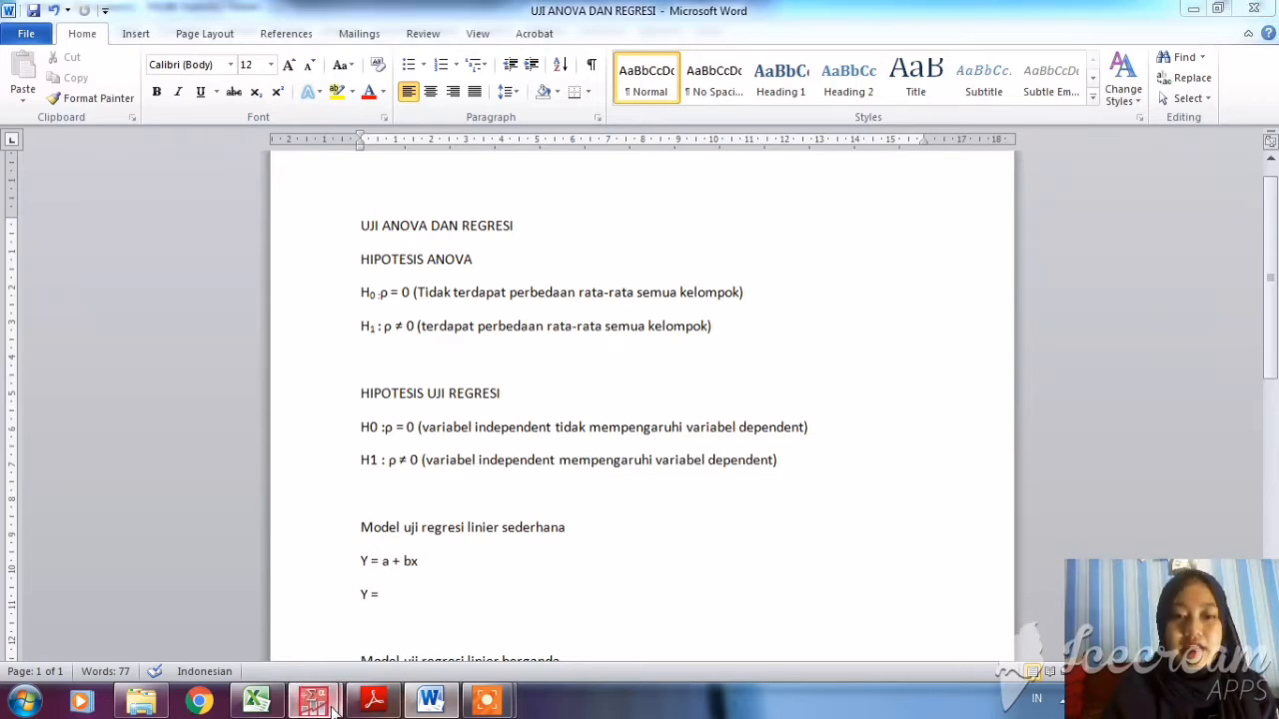
left_click(296, 640)
left_click(367, 608)
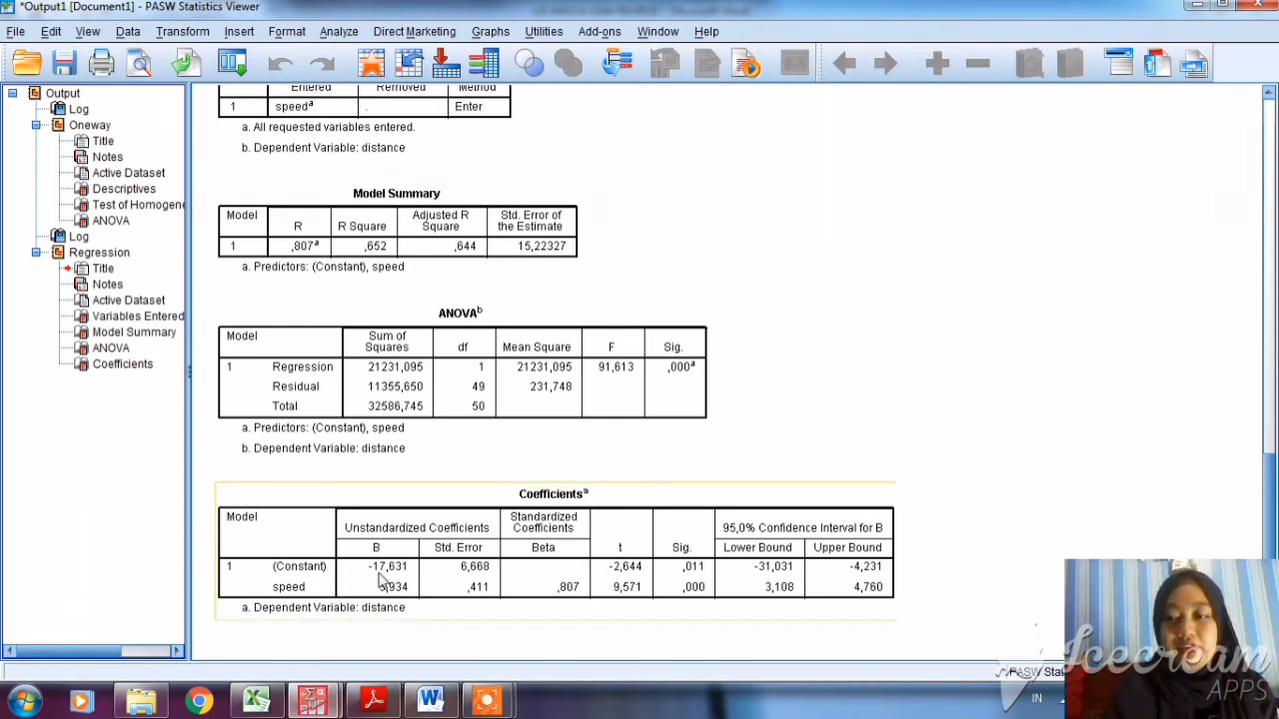
left_click(424, 631)
left_click(430, 699)
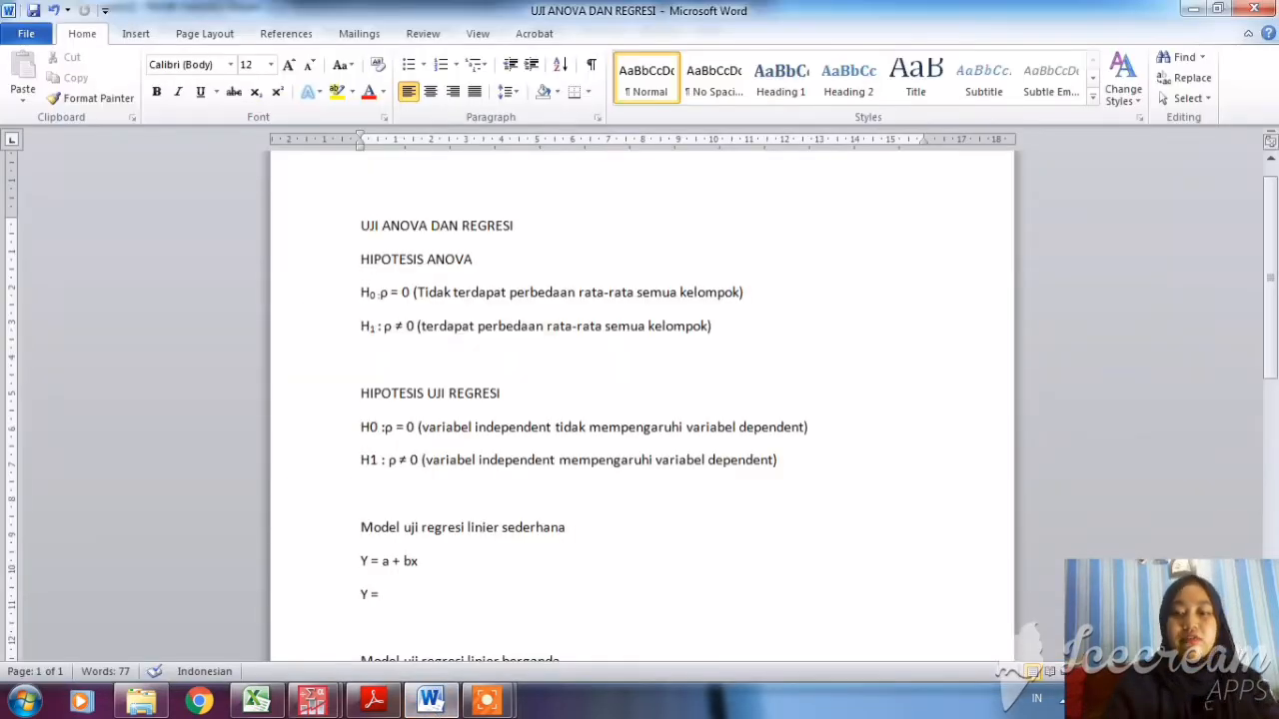
type("-17")
type(",631 ")
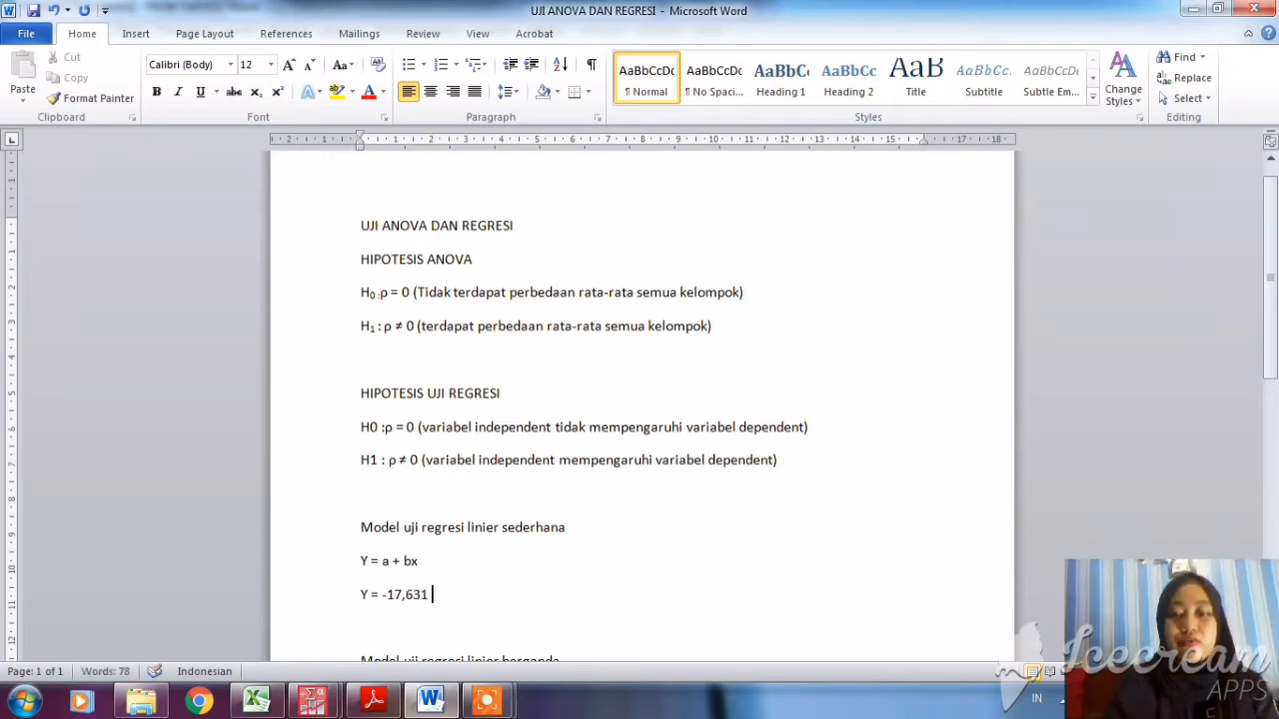
type("+")
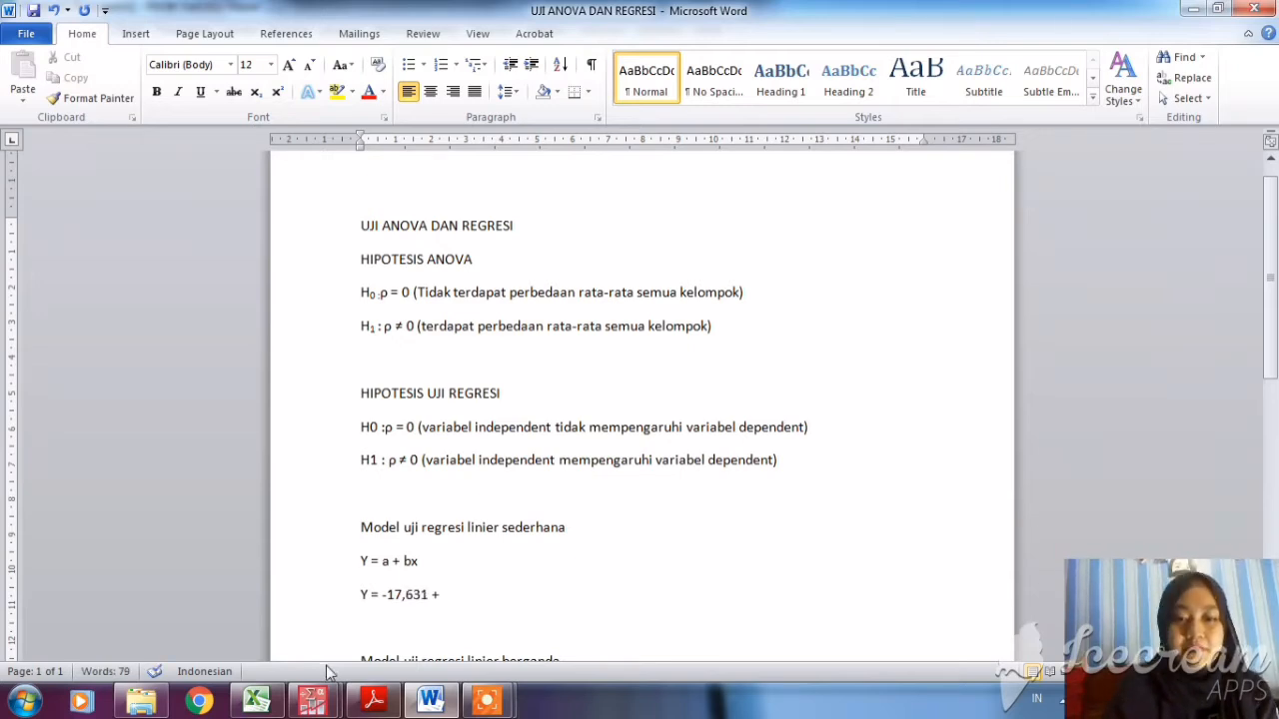
- Look up the speed coefficient in the PASW output and complete the simple regression equation in Word with "3,934x"
left_click(320, 706)
left_click(285, 640)
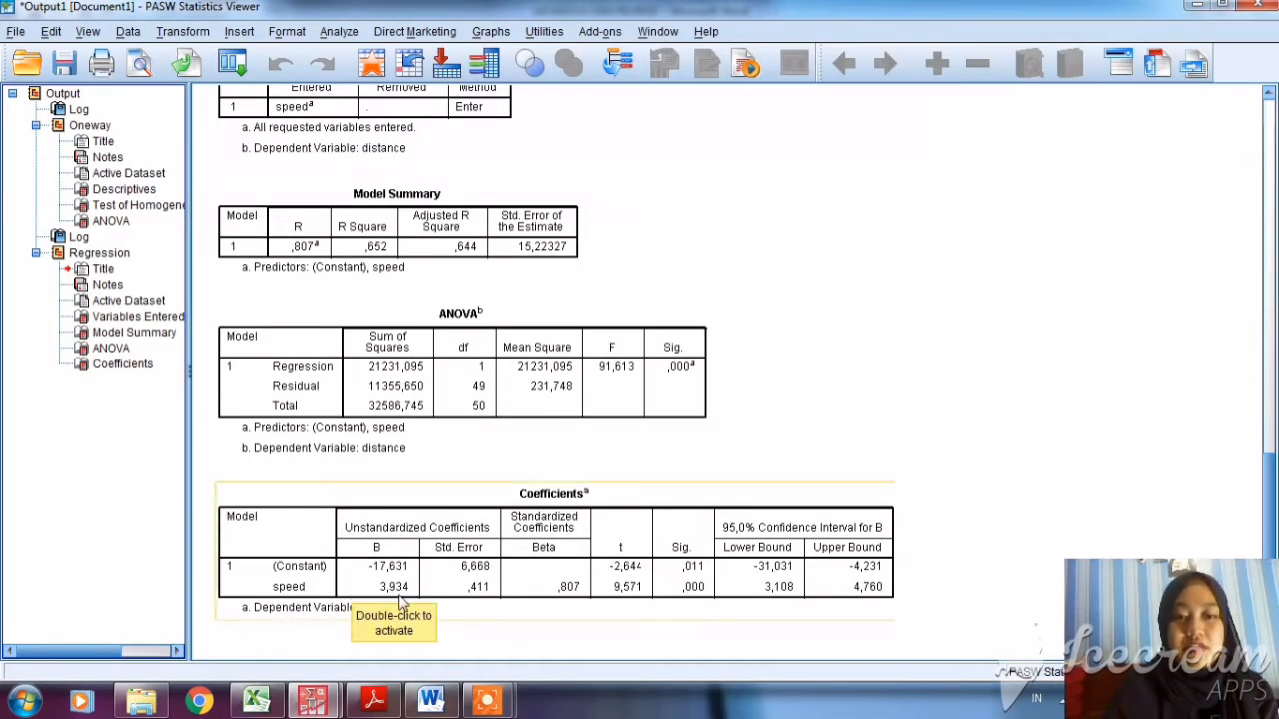
left_click(374, 700)
left_click(377, 705)
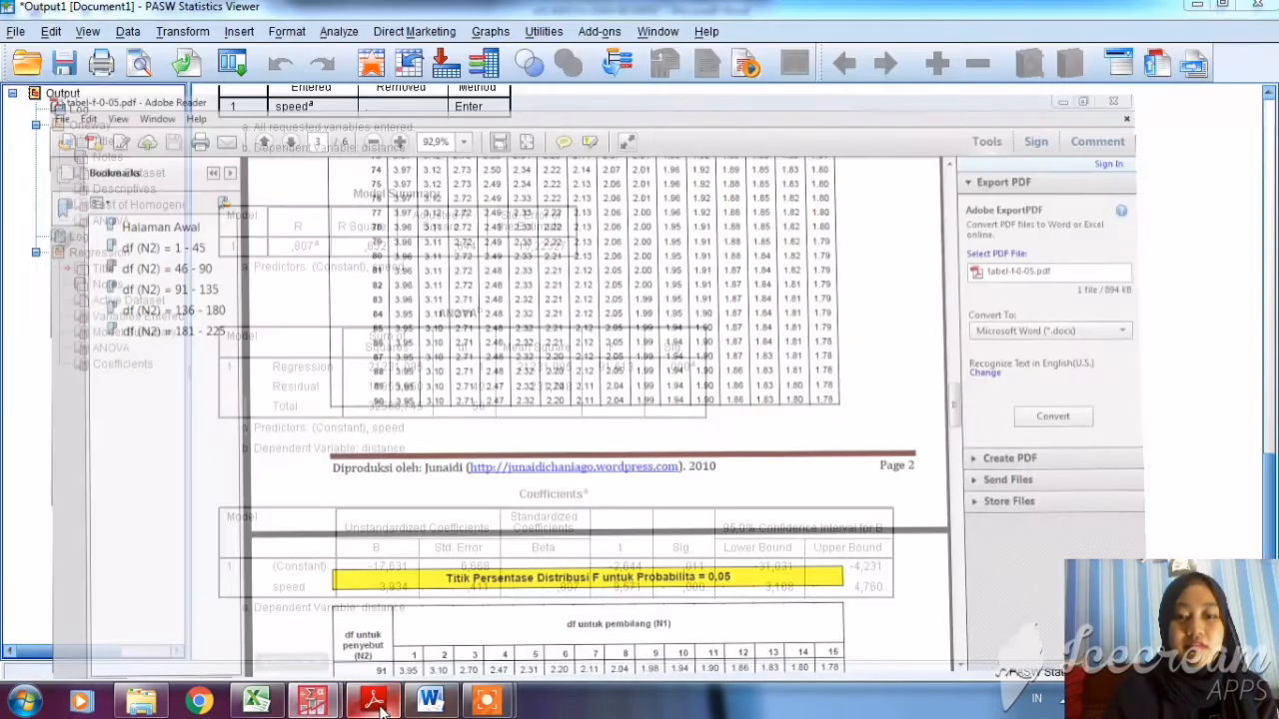
left_click(430, 701)
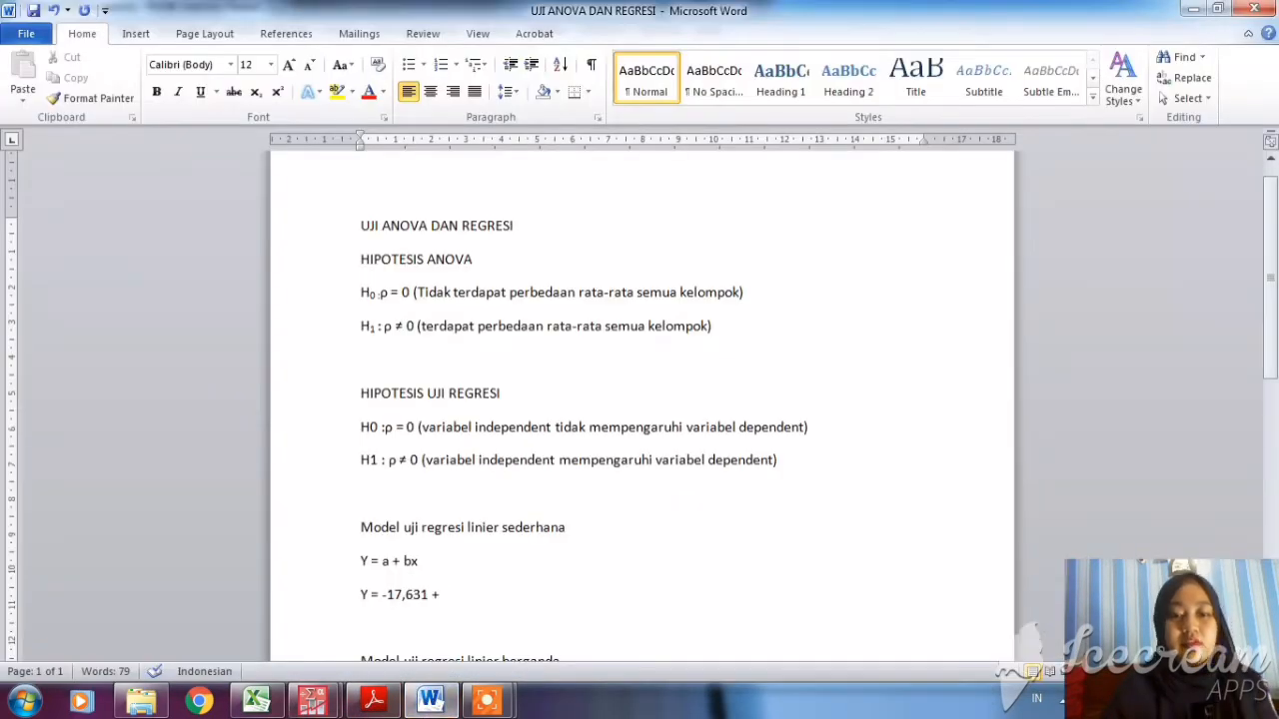
type("3,9")
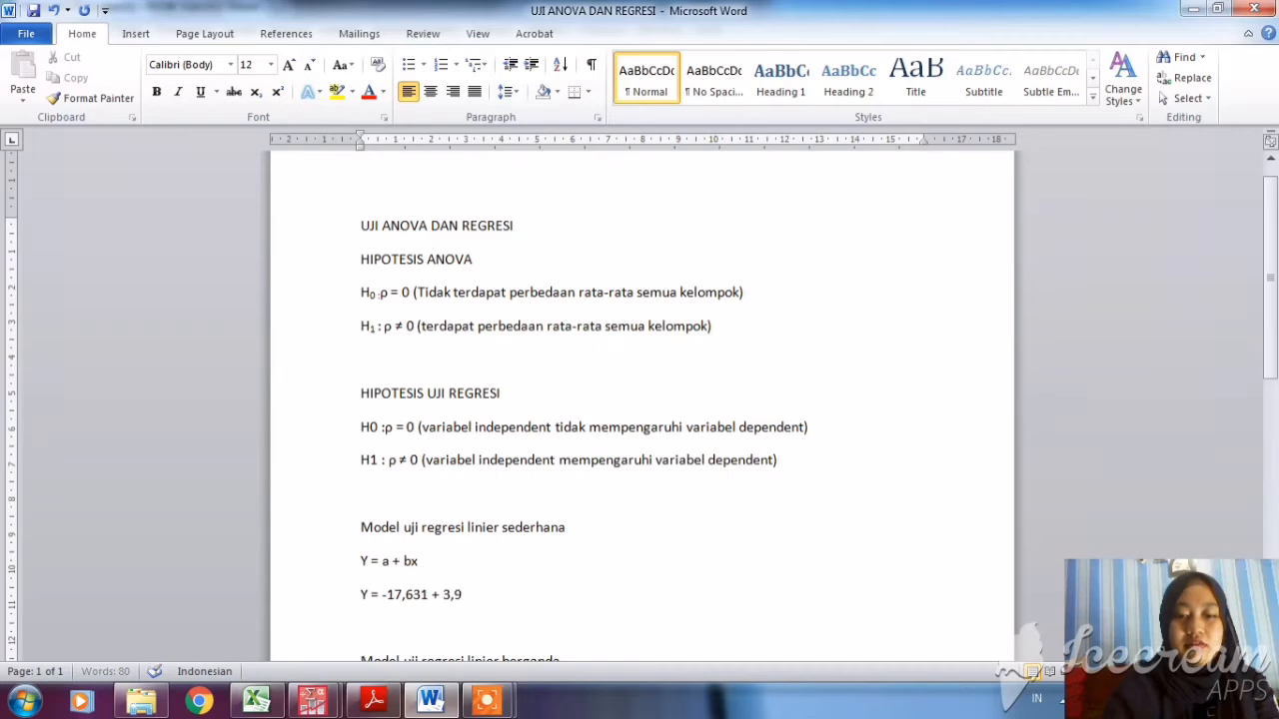
type("34")
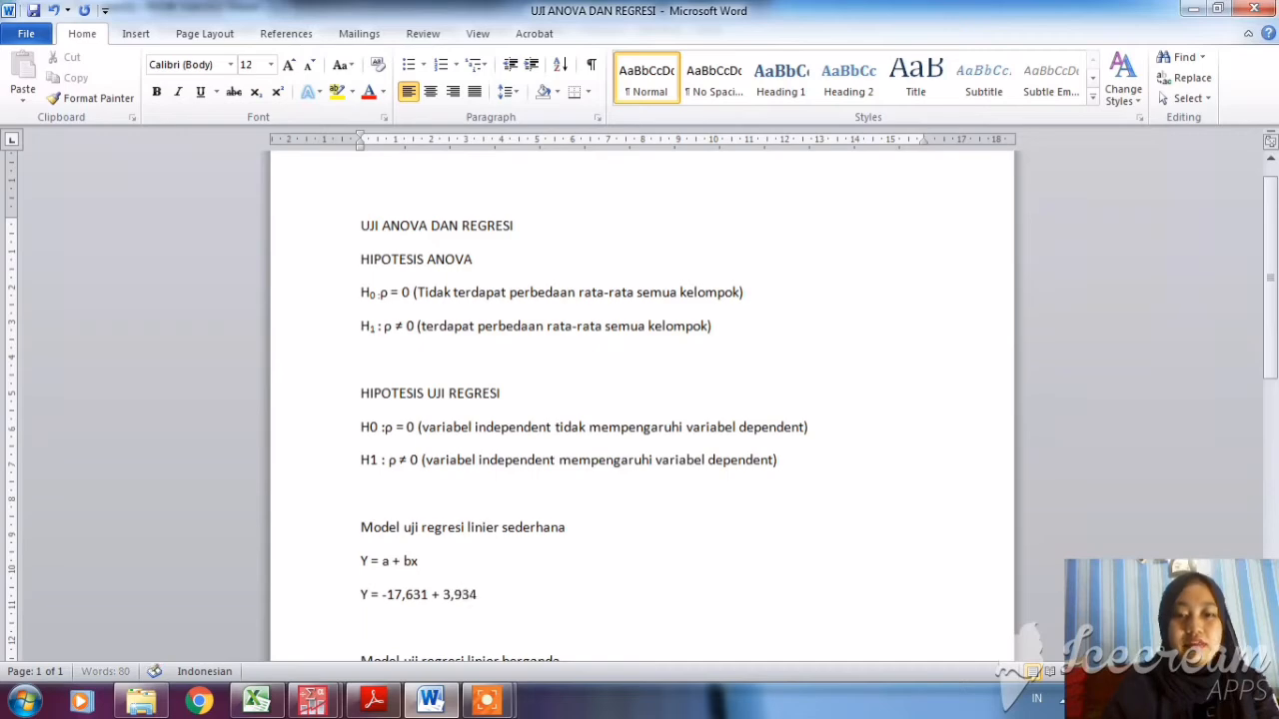
left_click(430, 701)
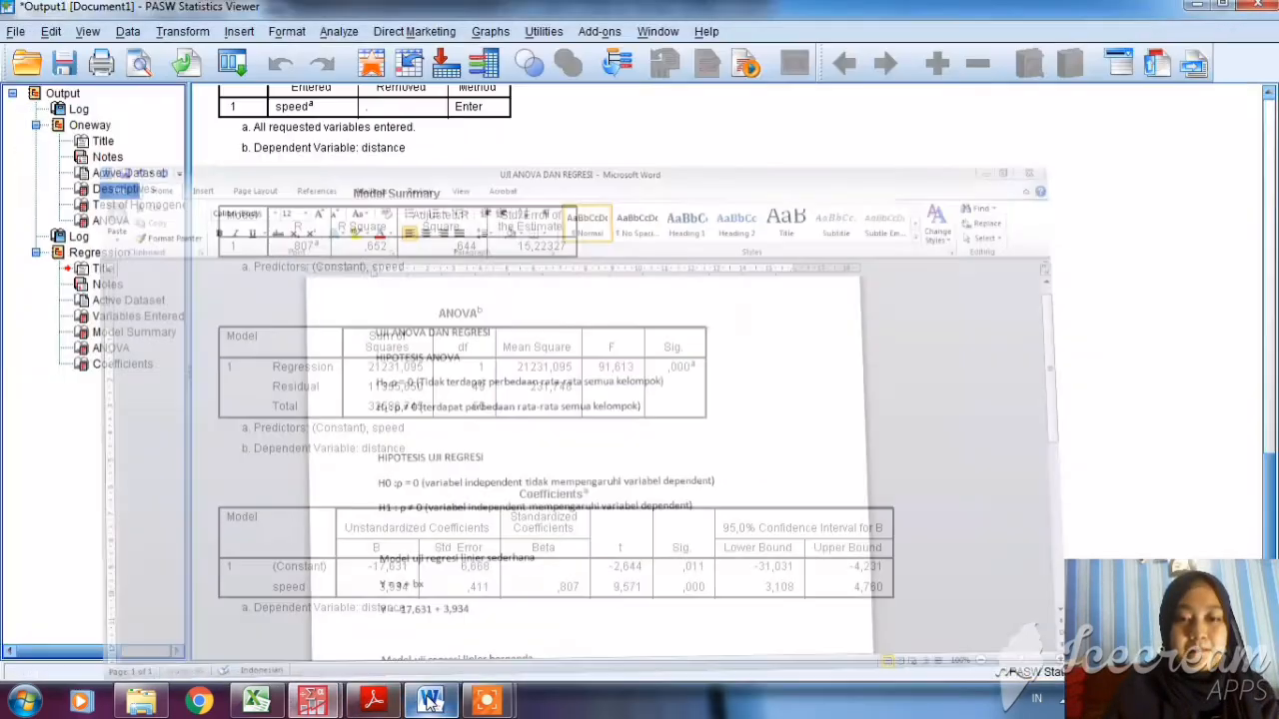
left_click(429, 700)
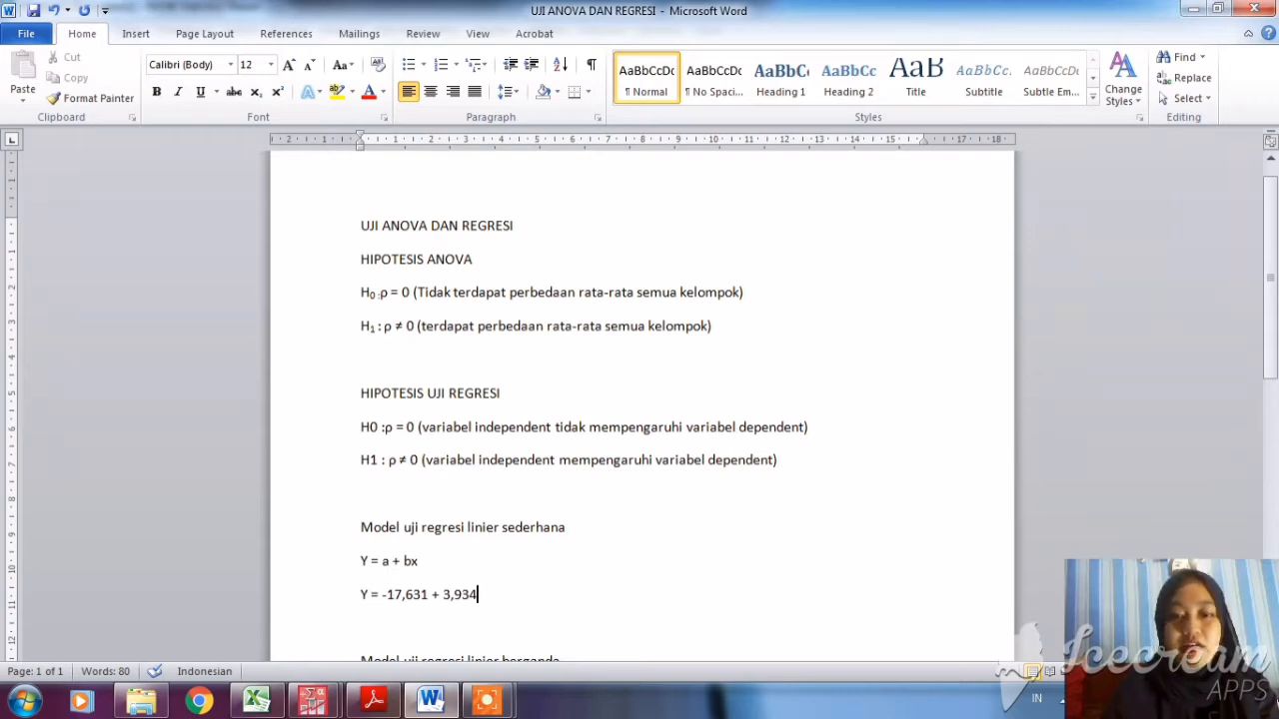
type("x")
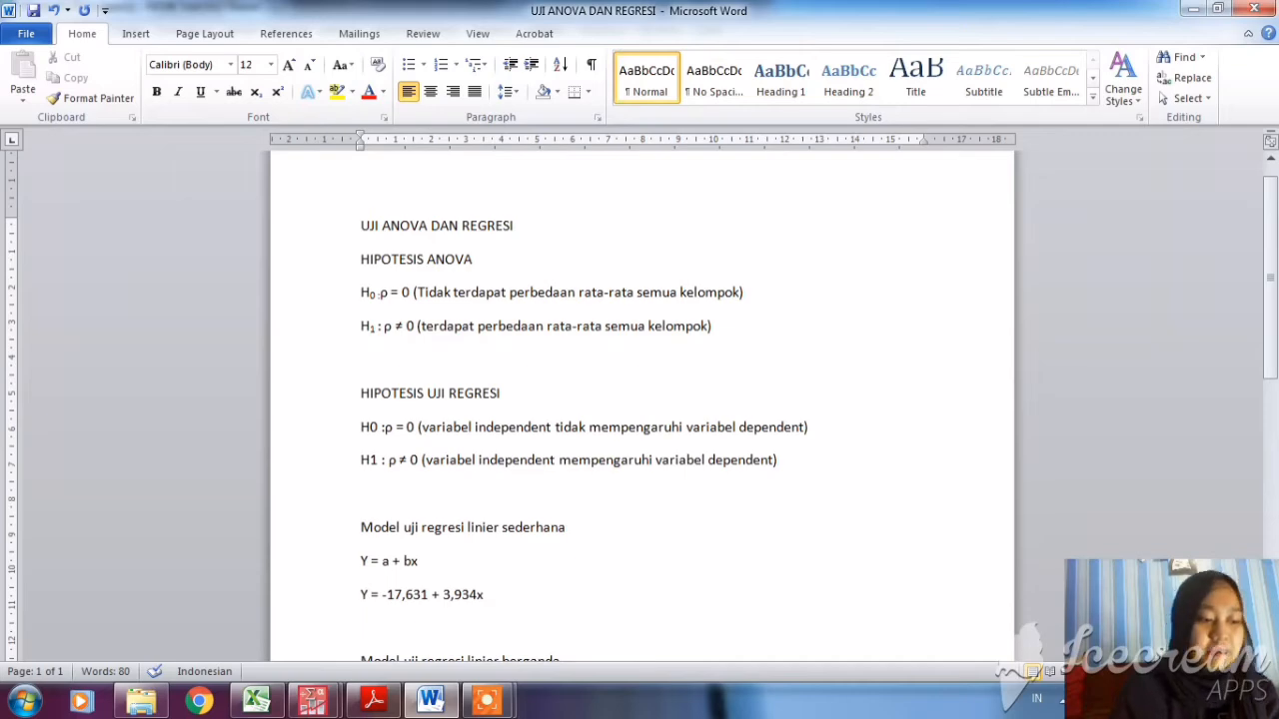
- Review the distance-on-speed regression's ANOVA and Coefficients tables in PASW, and look up the critical F for df 1 and 49 in tabel-f-0-05.pdf
mouse_move(338, 705)
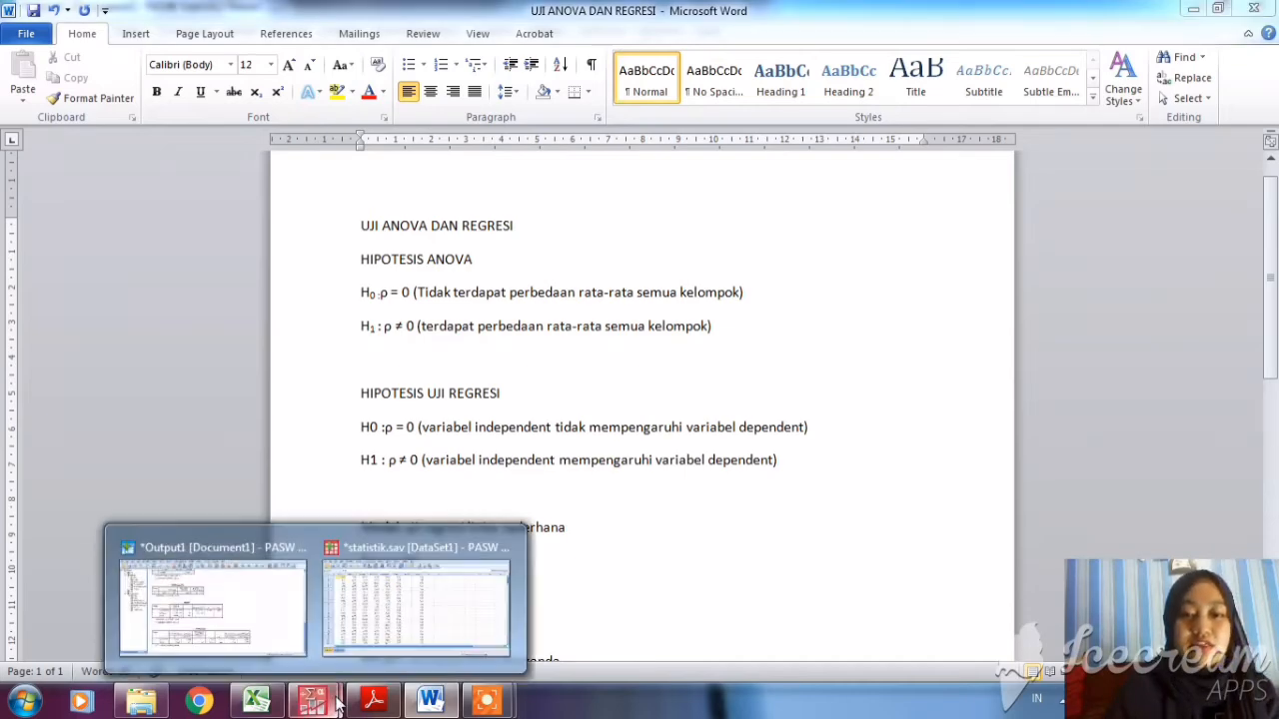
left_click(289, 647)
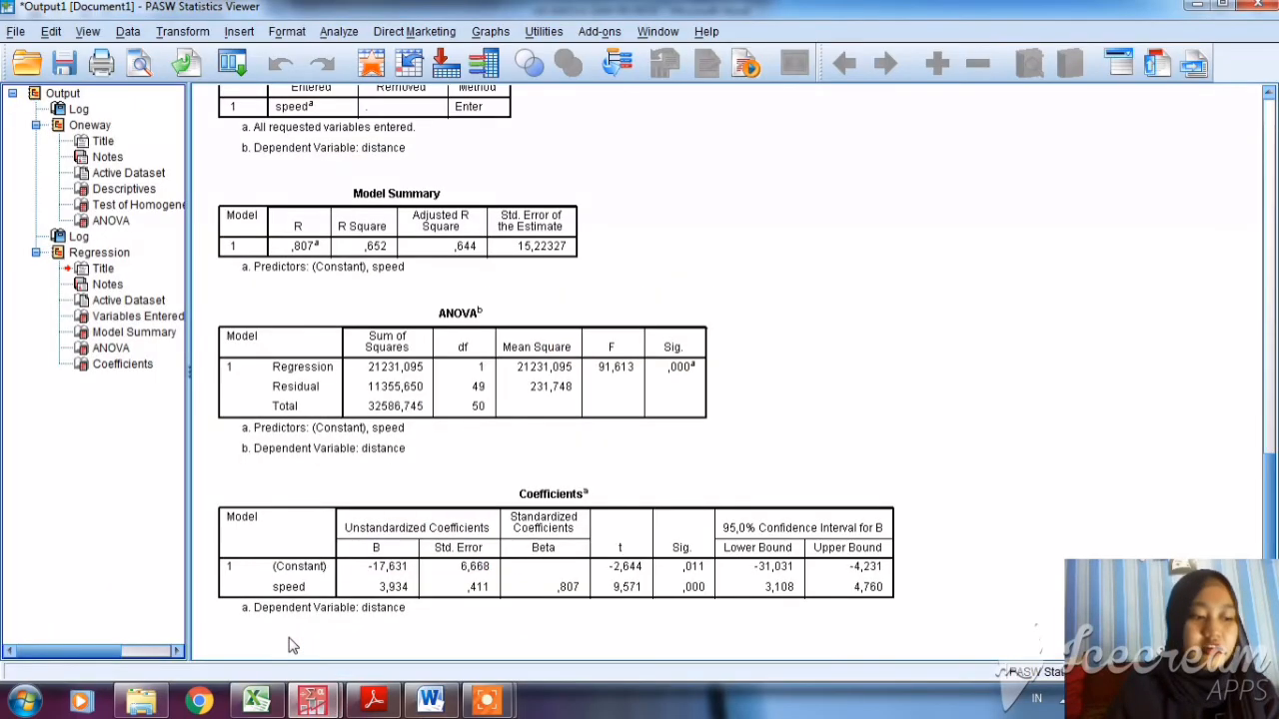
left_click(351, 555)
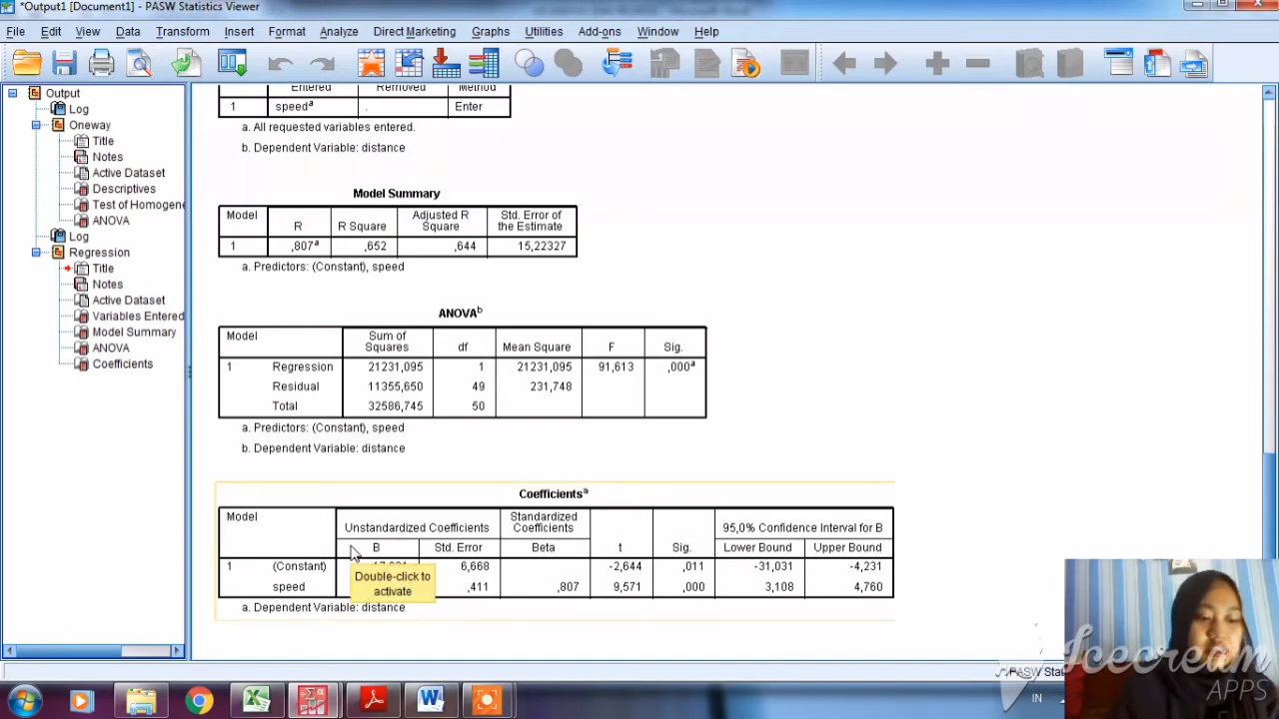
left_click(447, 455)
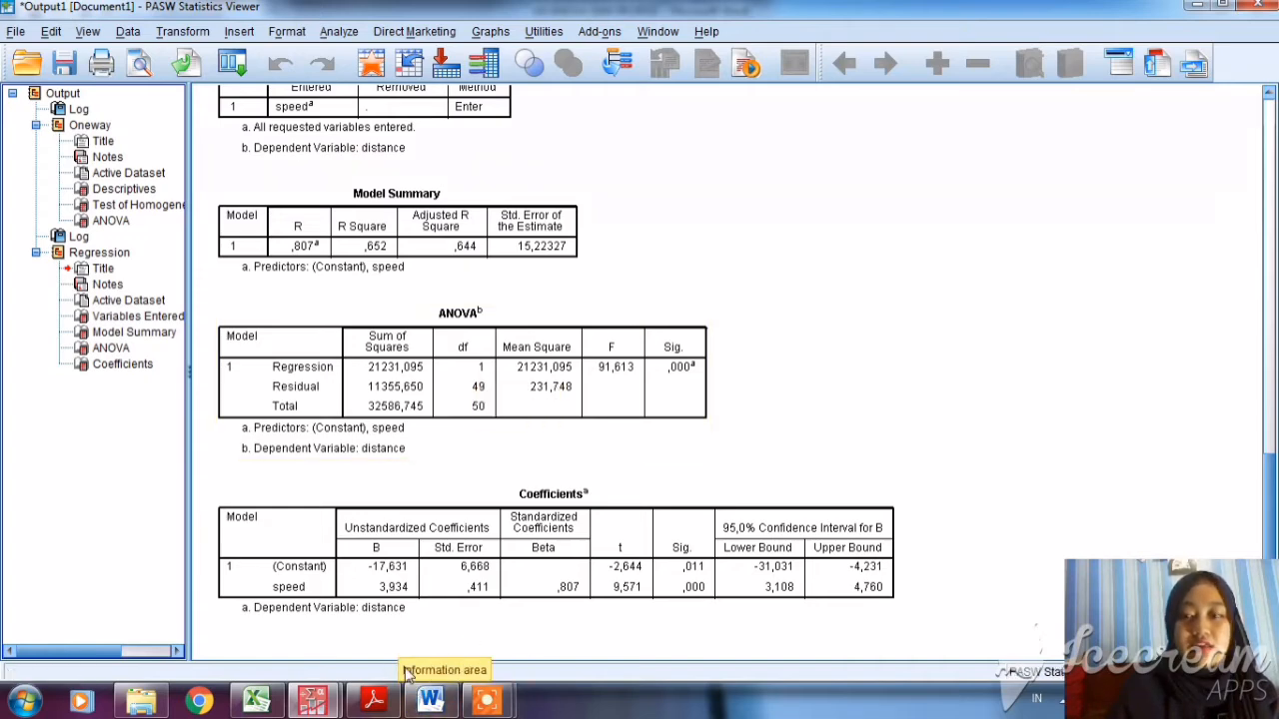
left_click(375, 702)
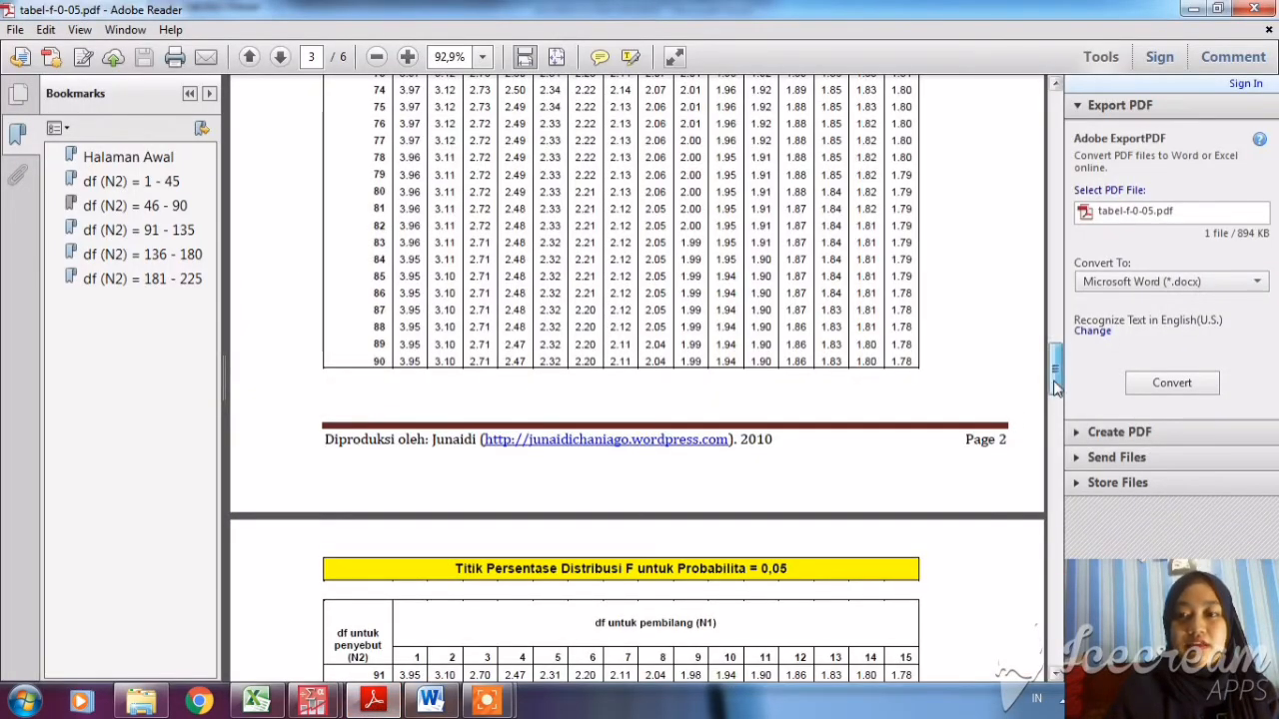
left_click_drag(1057, 387, 1080, 233)
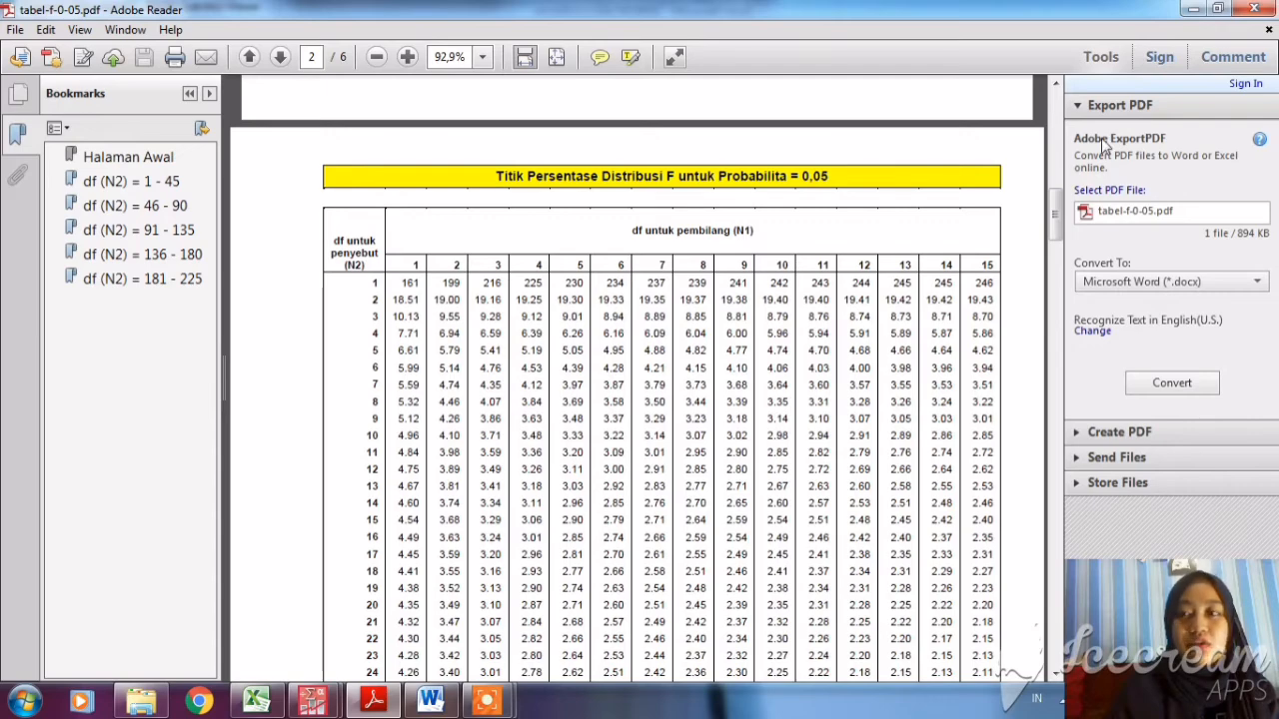
left_click_drag(1064, 219, 1056, 302)
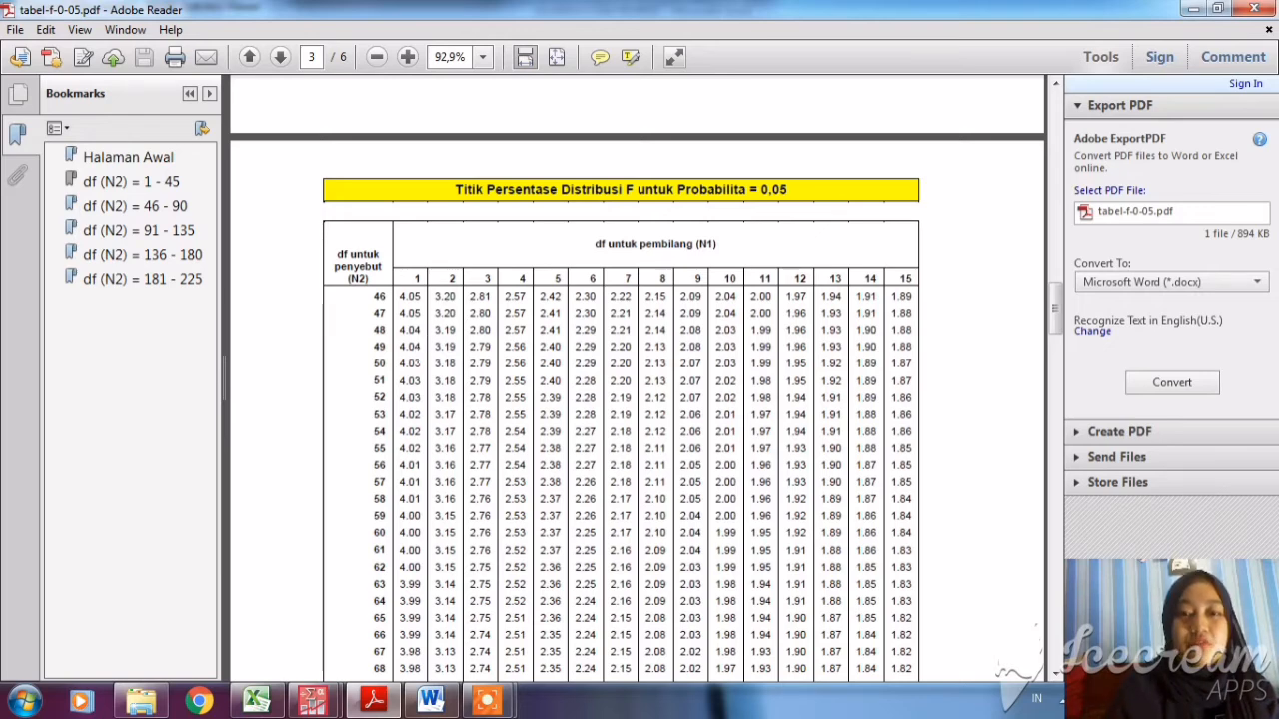
mouse_move(313, 701)
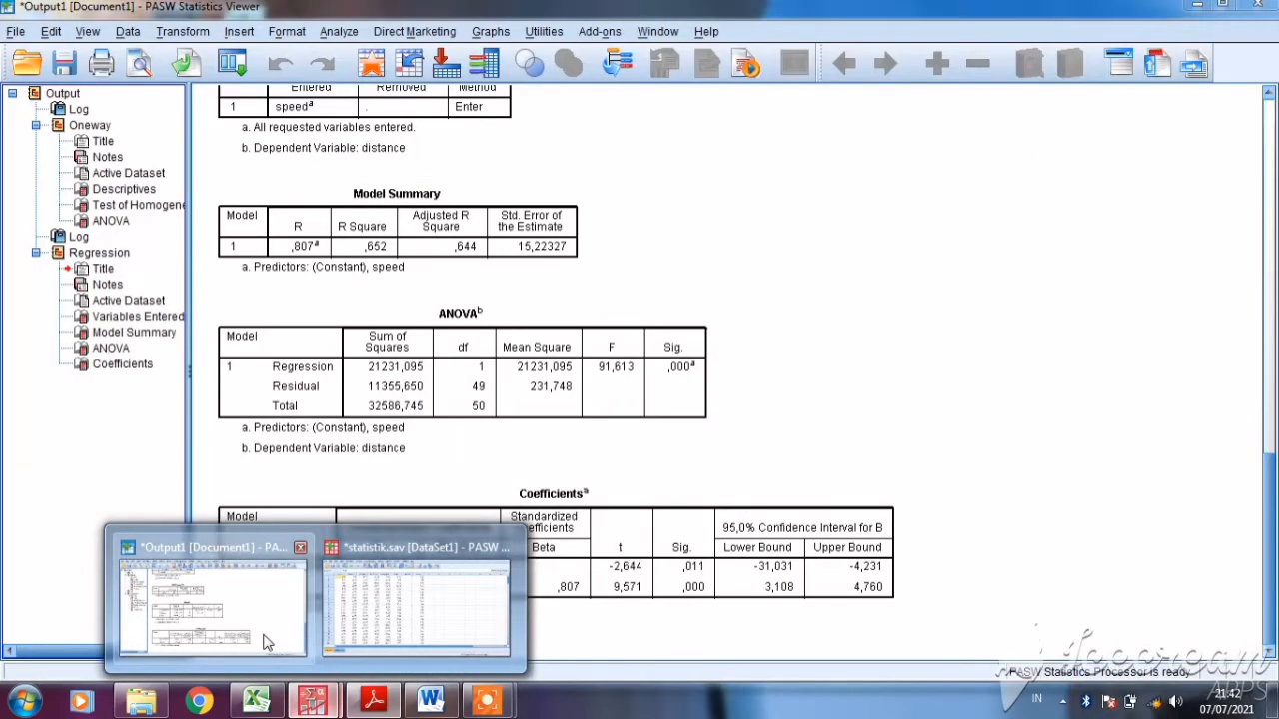
left_click(215, 614)
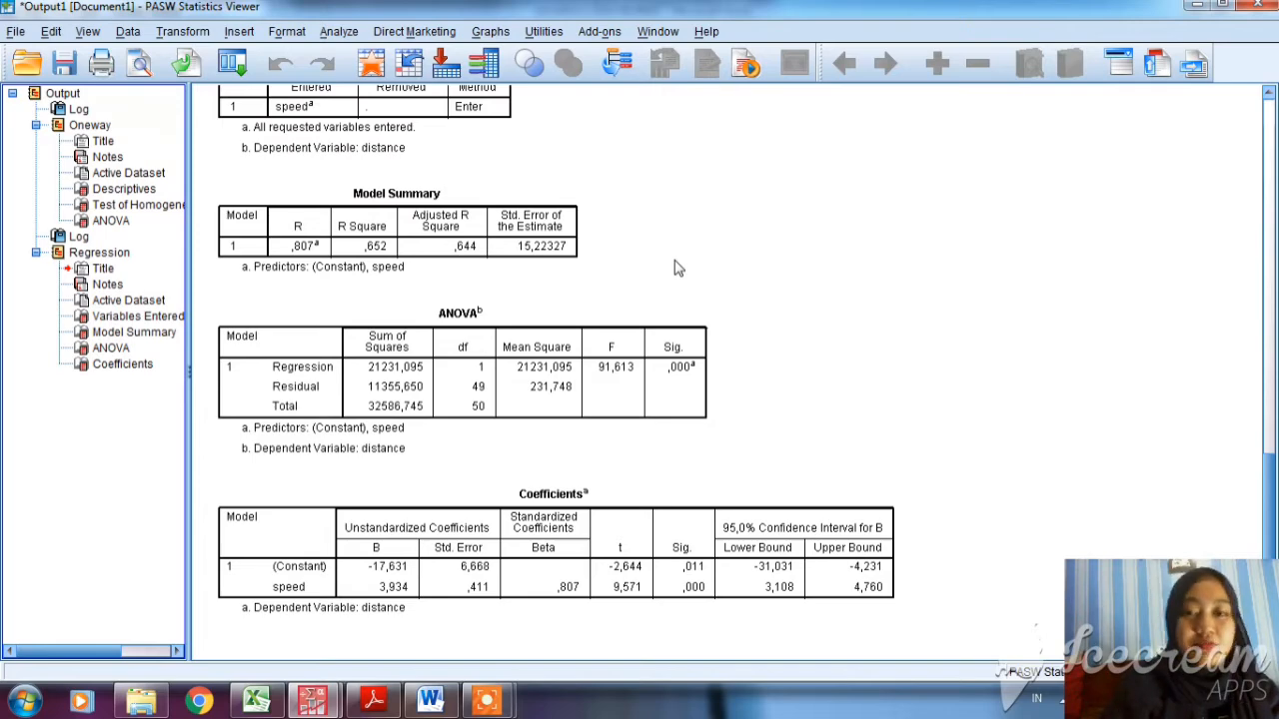
left_click(578, 260)
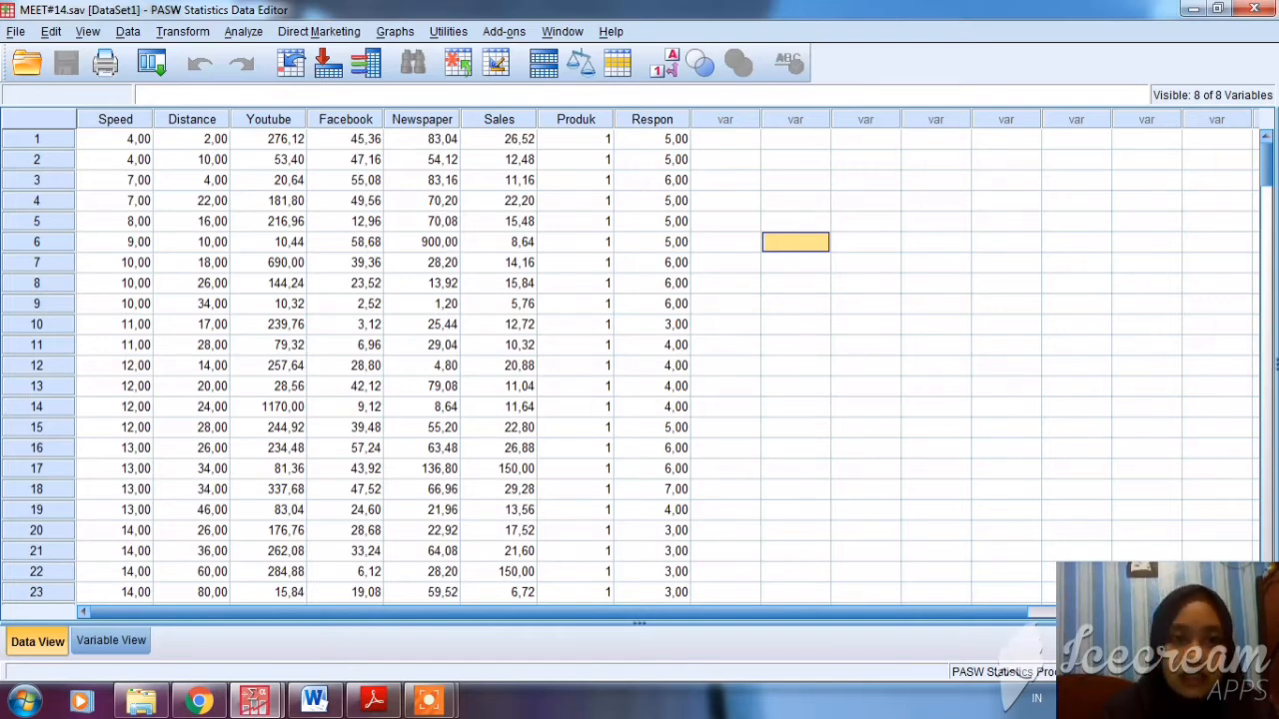
- Reset the Linear Regression setup and assign Sales as the dependent variable with Youtube, Facebook and Newspaper as independent variables
left_click(240, 32)
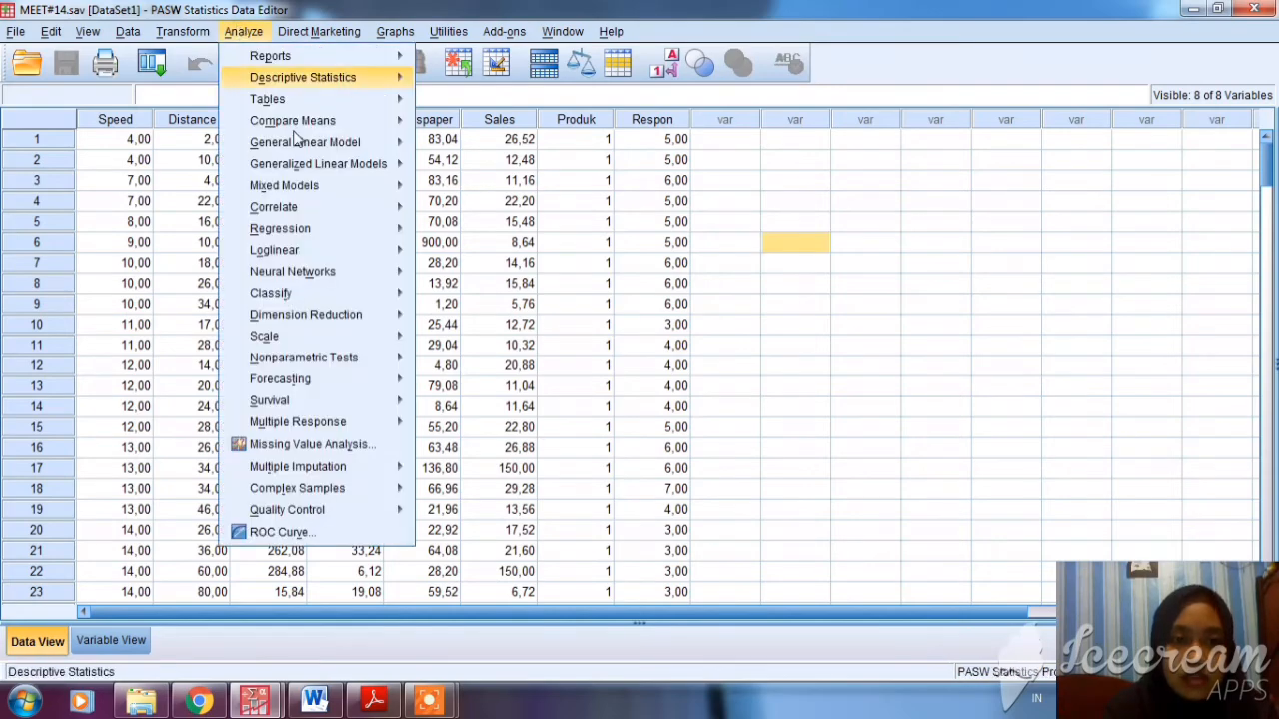
mouse_move(317, 227)
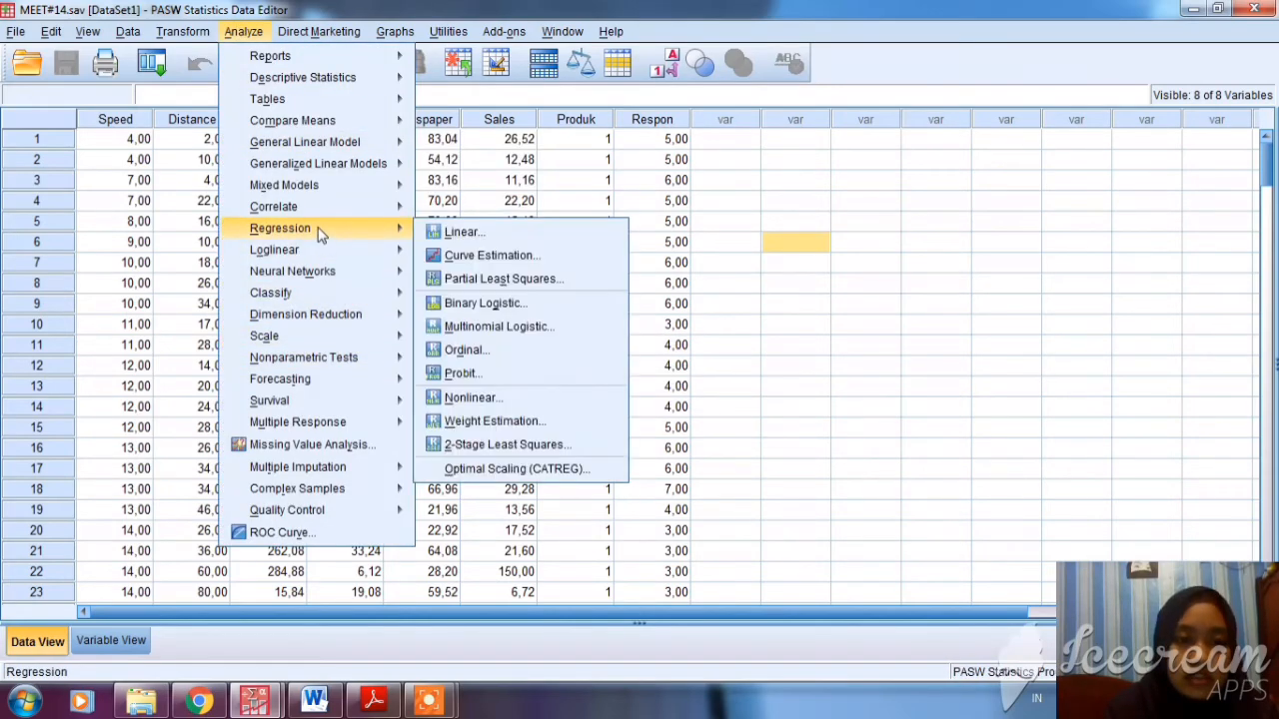
left_click(471, 235)
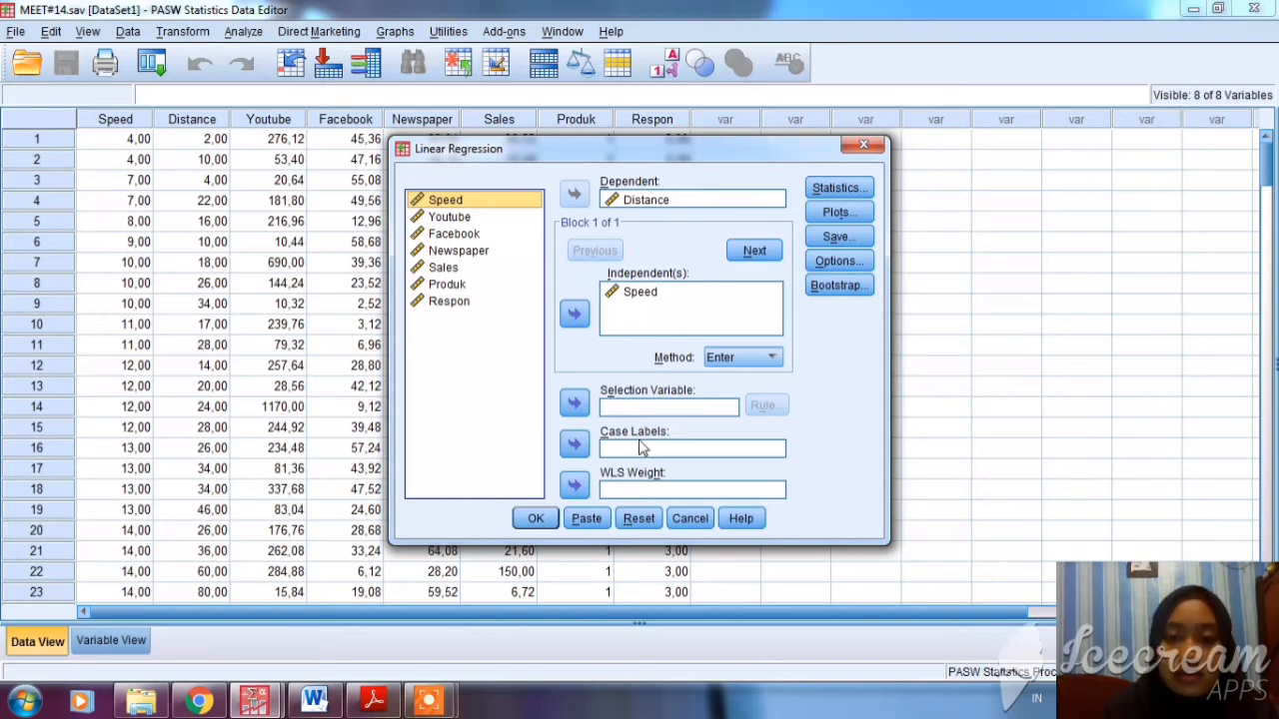
left_click(640, 518)
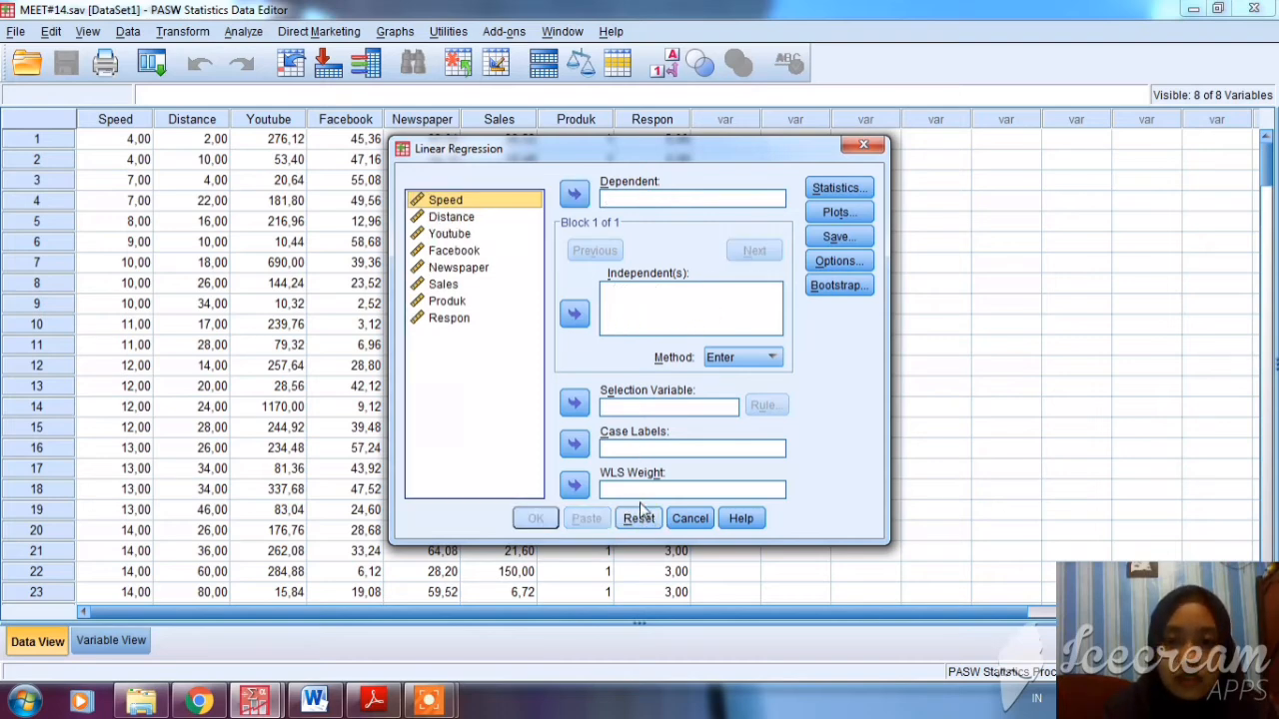
left_click(454, 285)
left_click(575, 194)
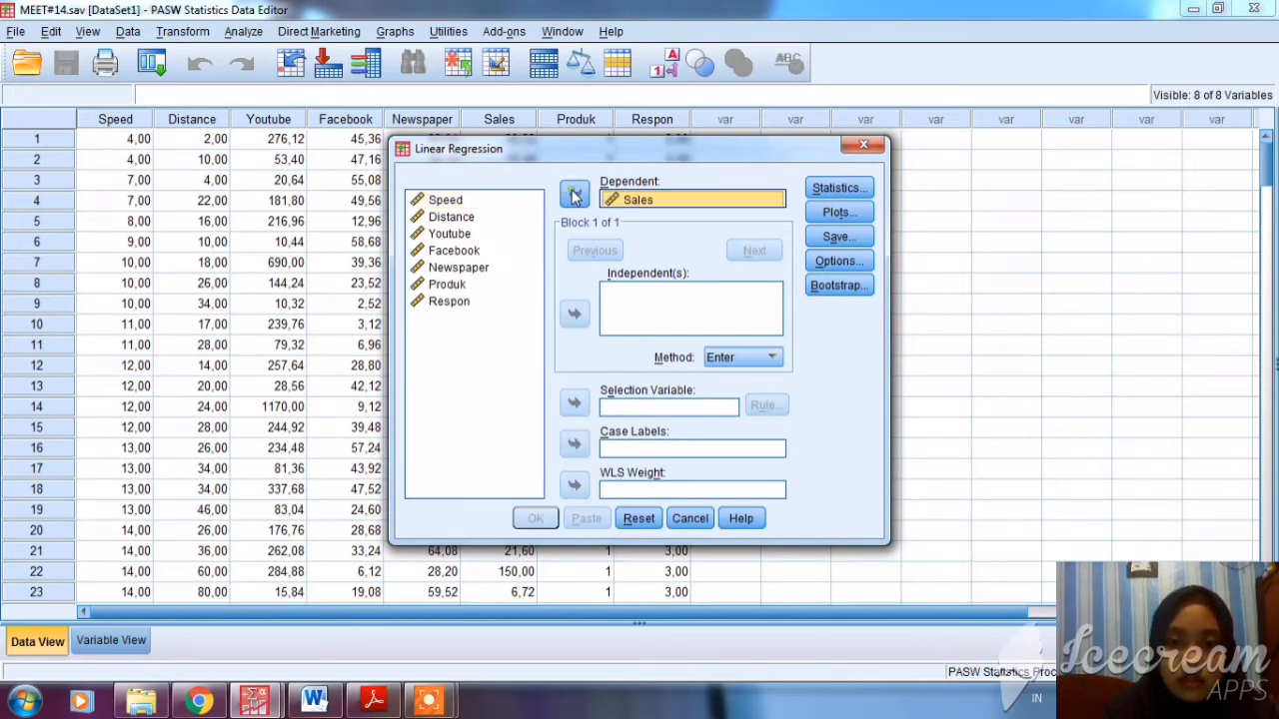
left_click(445, 236)
left_click_drag(441, 237, 444, 268)
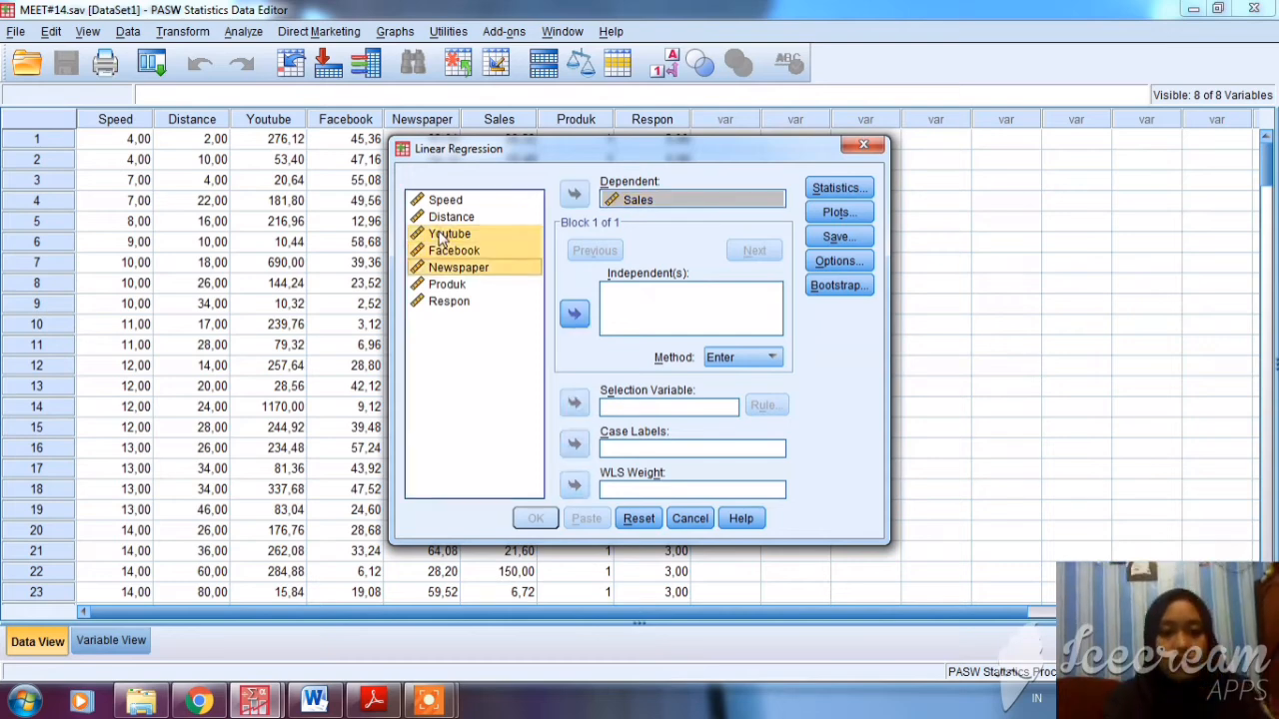
left_click(577, 316)
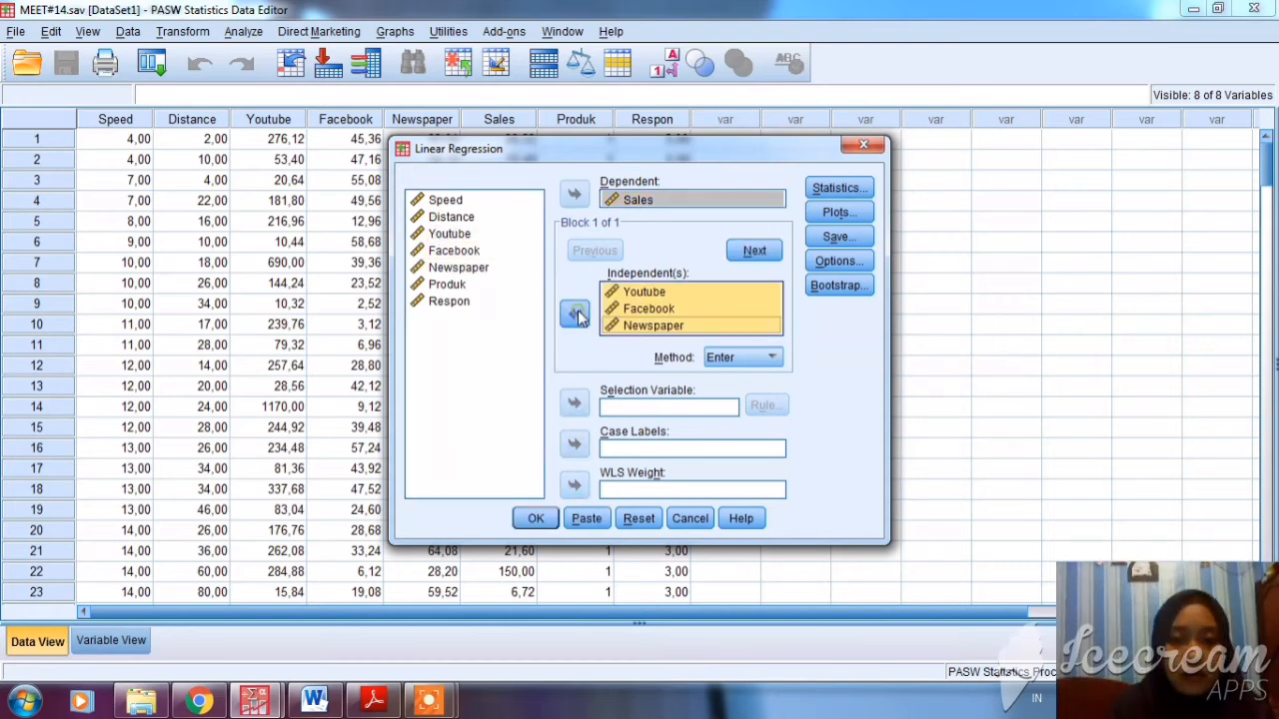
- Include 95% confidence intervals for the Sales regression coefficients and run the multiple linear regression
left_click(830, 196)
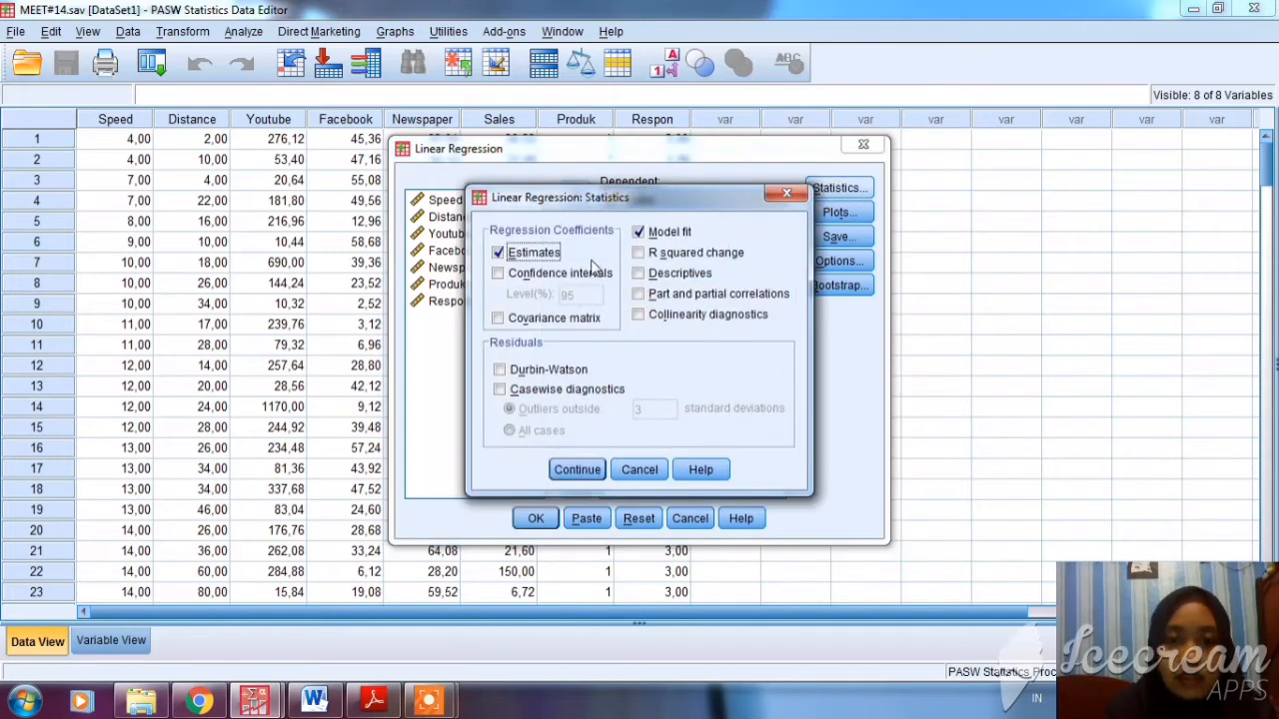
left_click(583, 275)
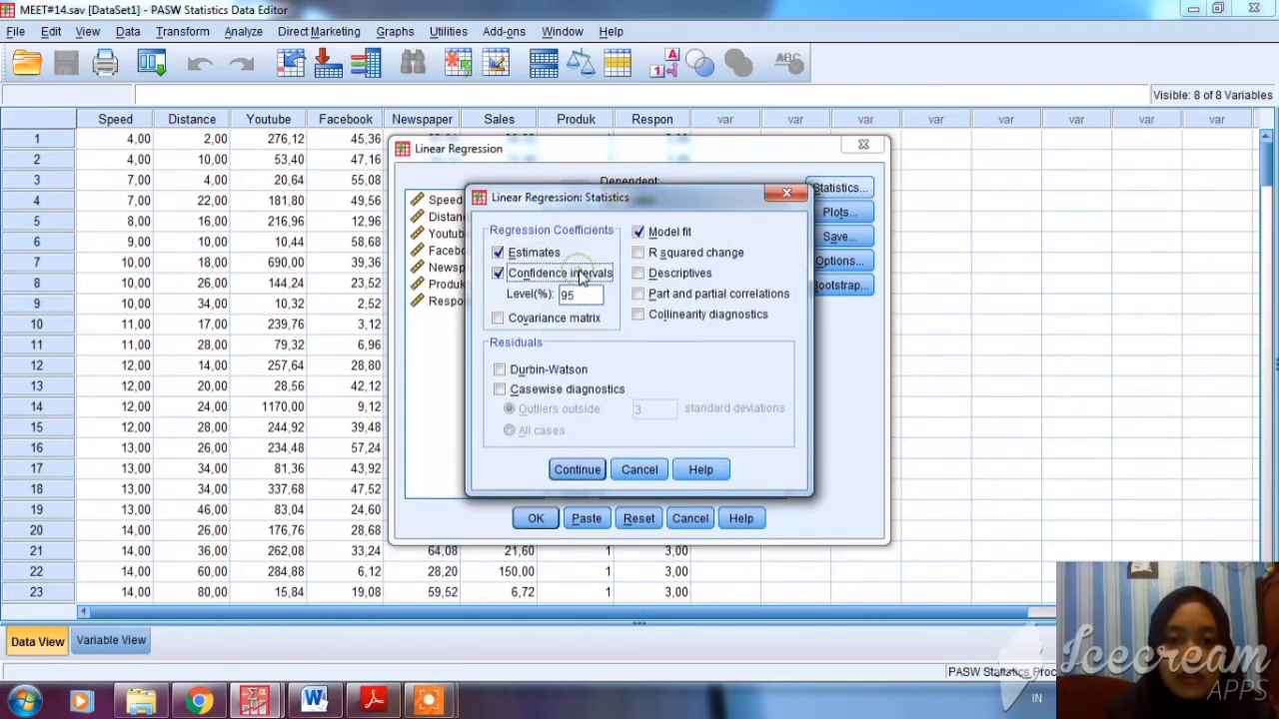
left_click(576, 469)
left_click(535, 519)
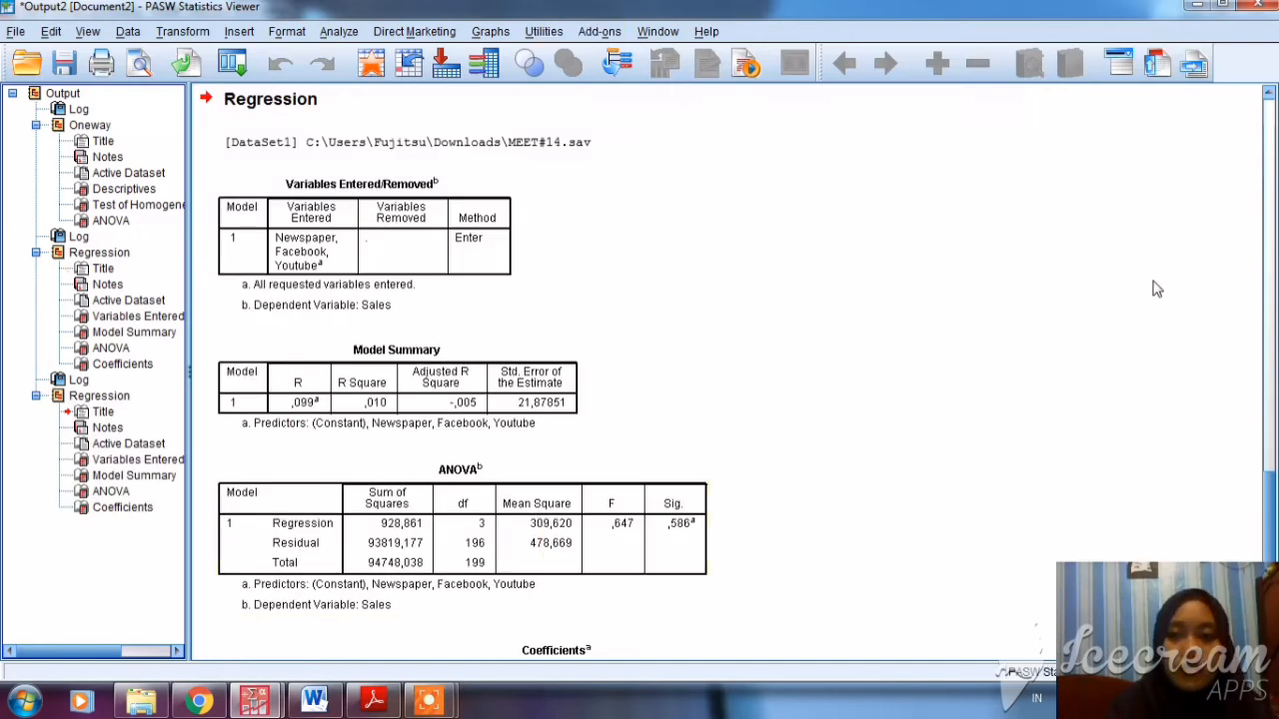
- Look up the constant's B in the Sales Coefficients table and enter "17,567 +" after "Y =" under Model uji regresi linier berganda in Word
left_click(1267, 298)
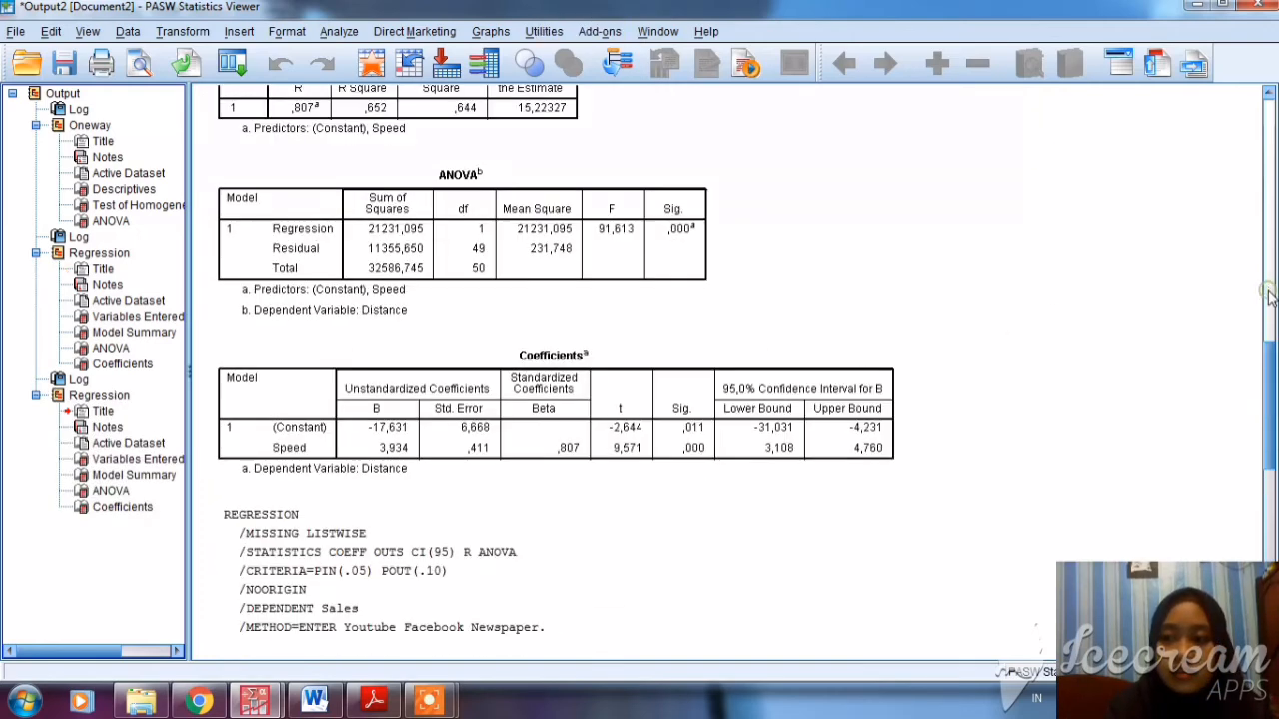
left_click(1269, 297)
left_click_drag(1271, 296, 1273, 636)
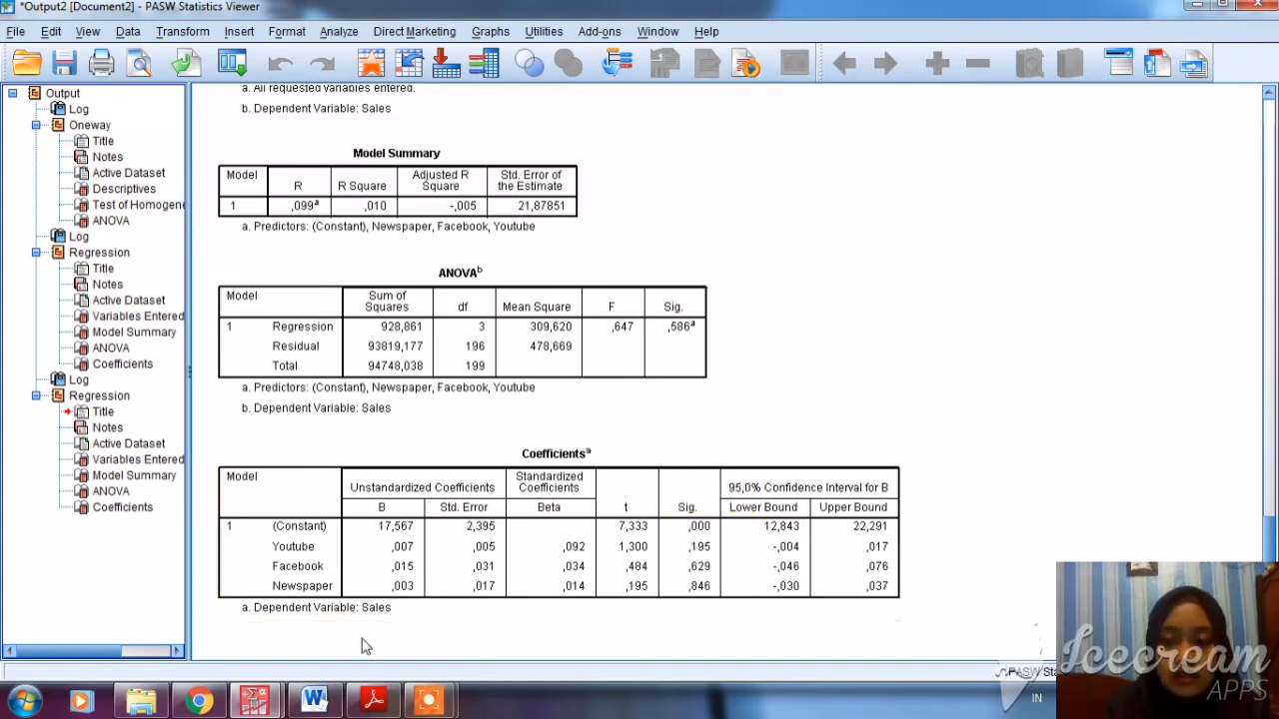
left_click(333, 703)
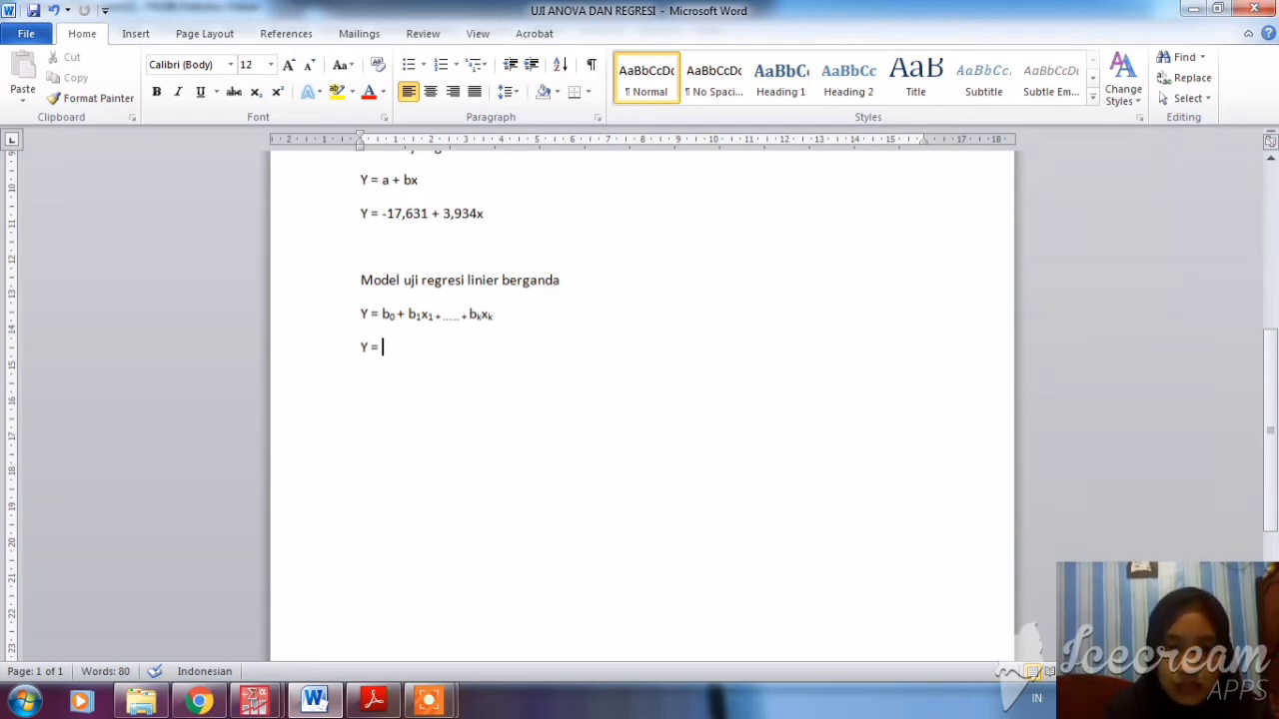
left_click(328, 704)
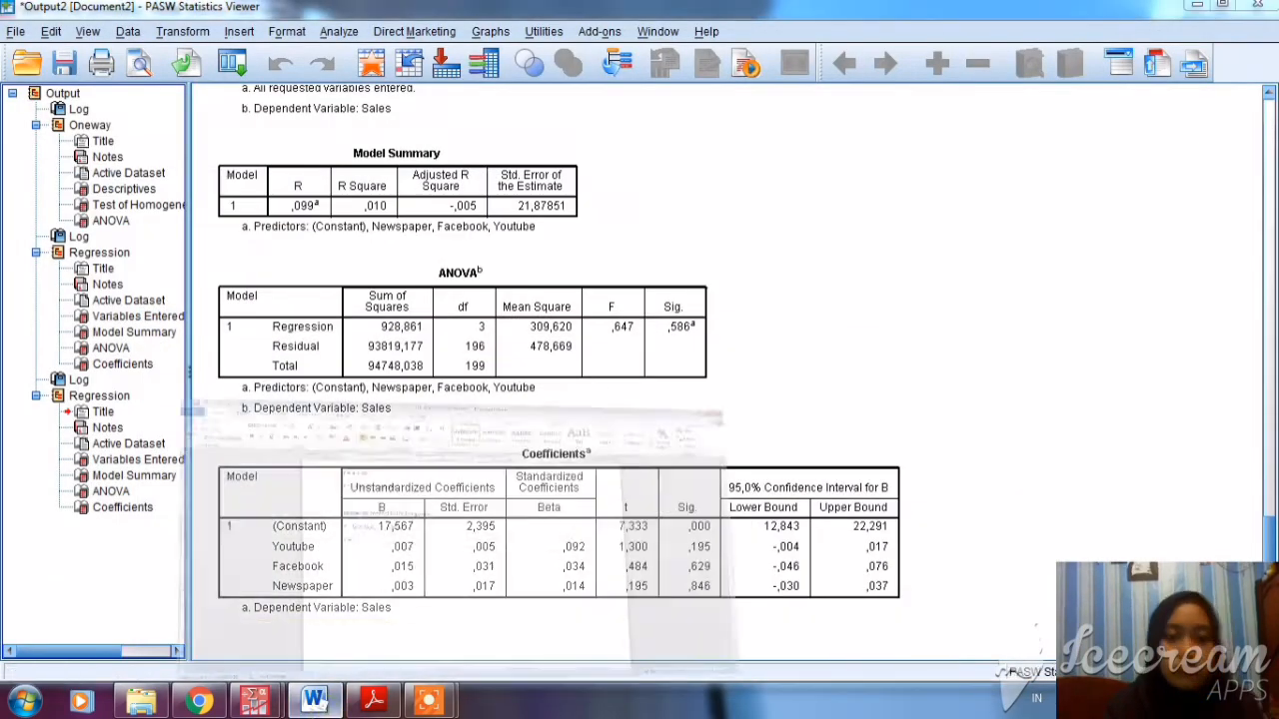
left_click(315, 702)
type("1")
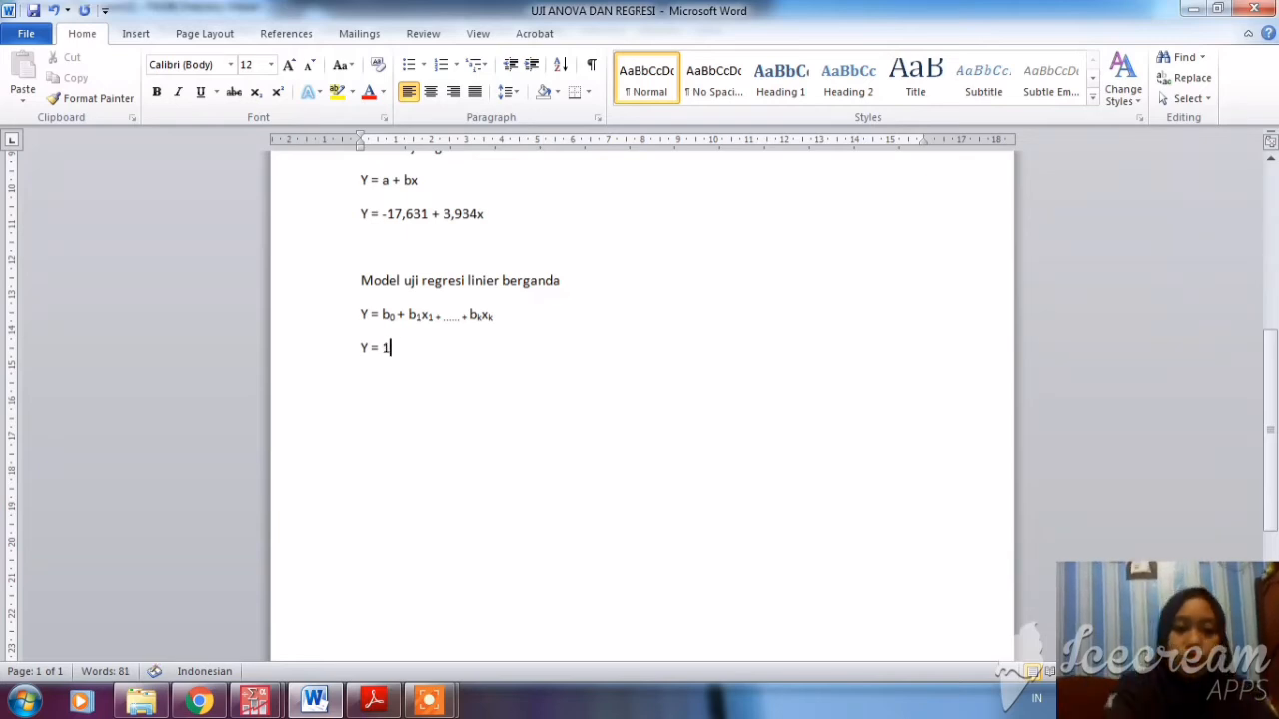
type("7,567 ")
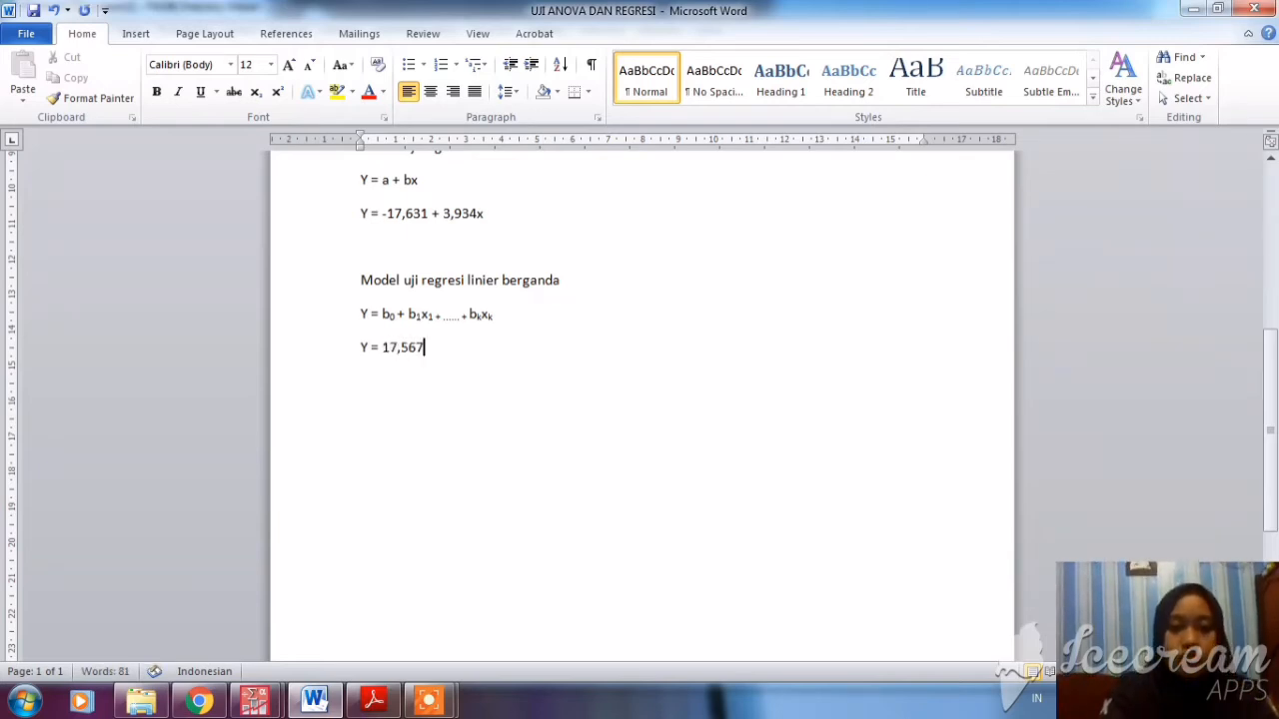
type("+")
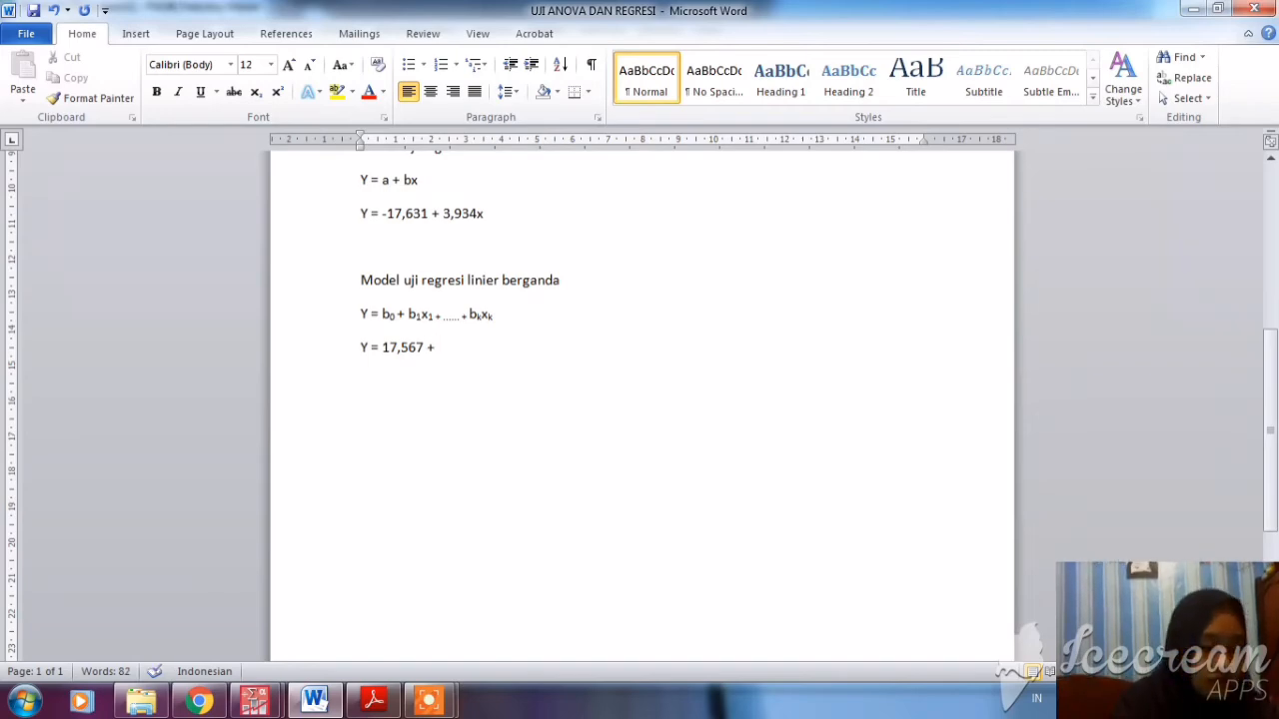
- Look up the Youtube coefficient in the PASW output and append "0,007x1 +" to the multiple regression equation in Word
left_click(319, 703)
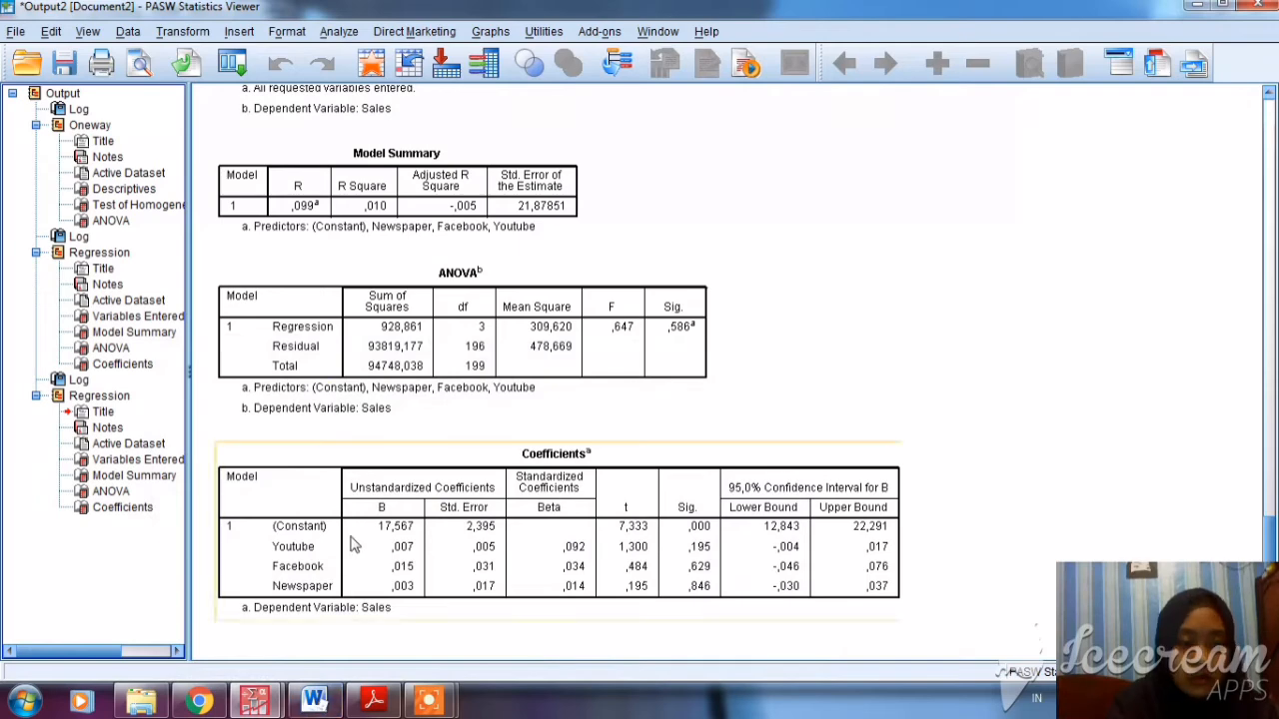
left_click(323, 705)
type("0")
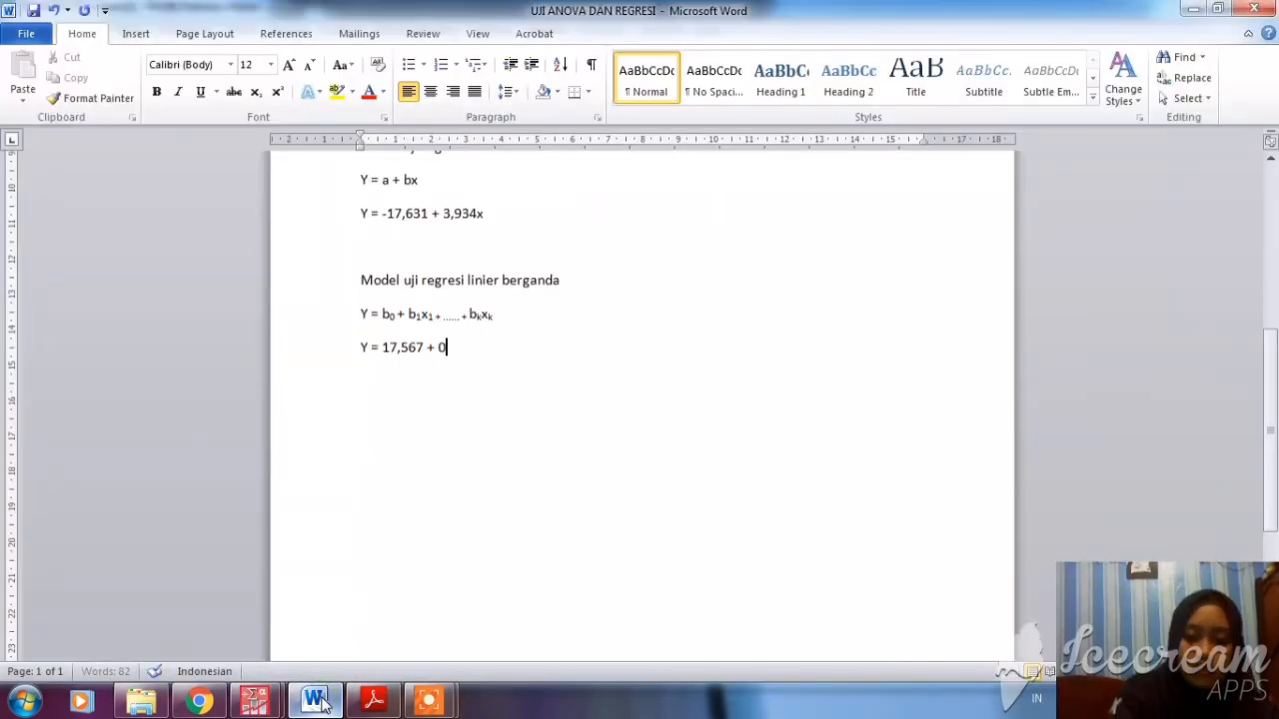
type(",007x")
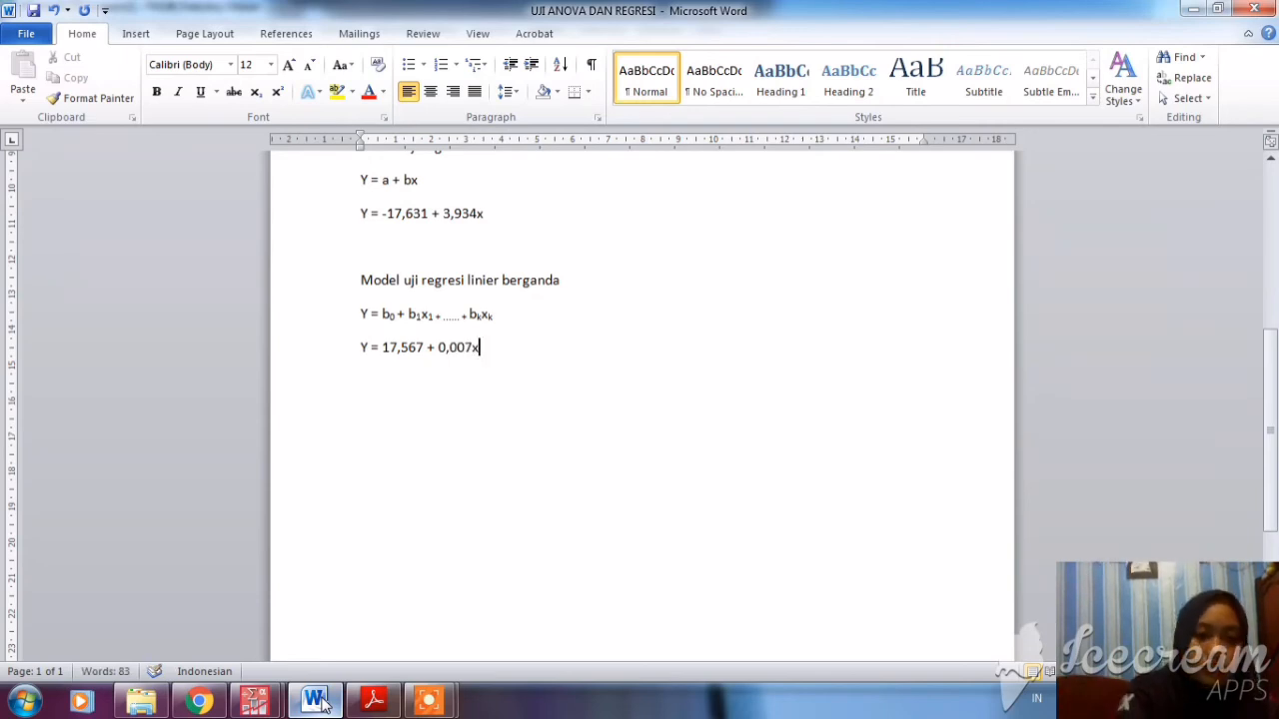
type("1 +")
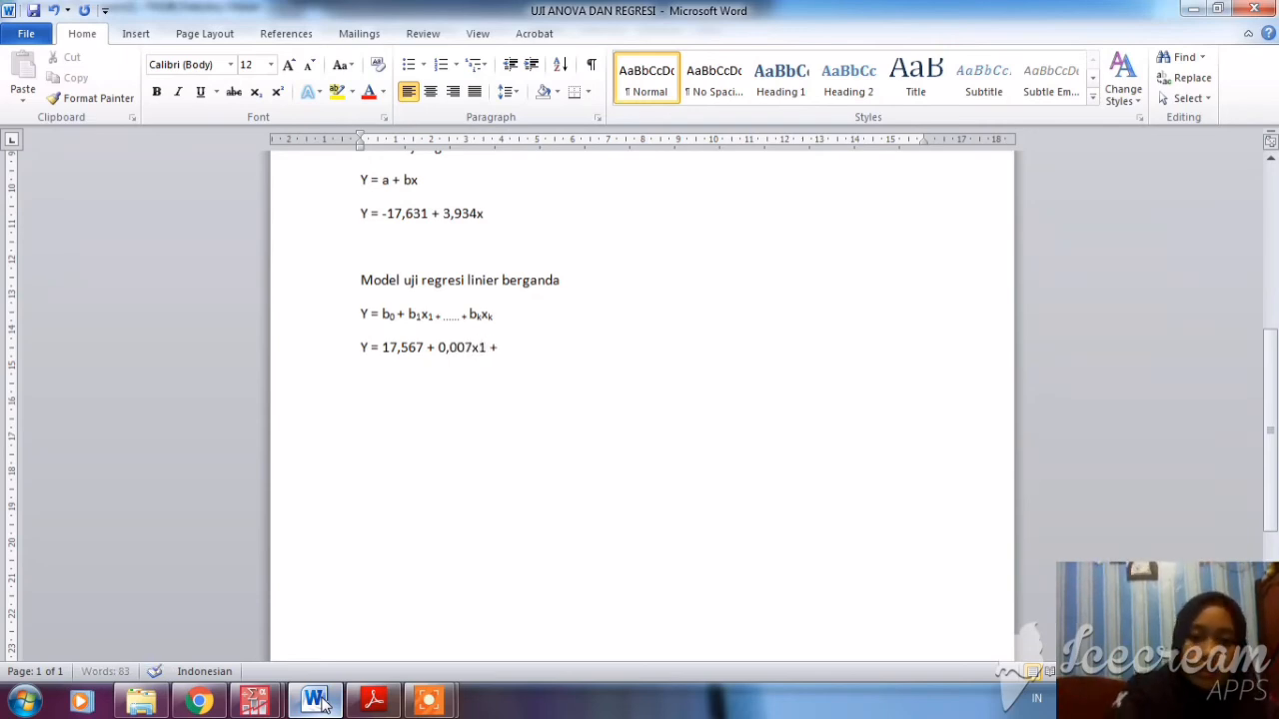
- Add the Facebook term "0,015x2" to the multiple regression equation in Word, checking the coefficient in the PASW output
type(" 0,0")
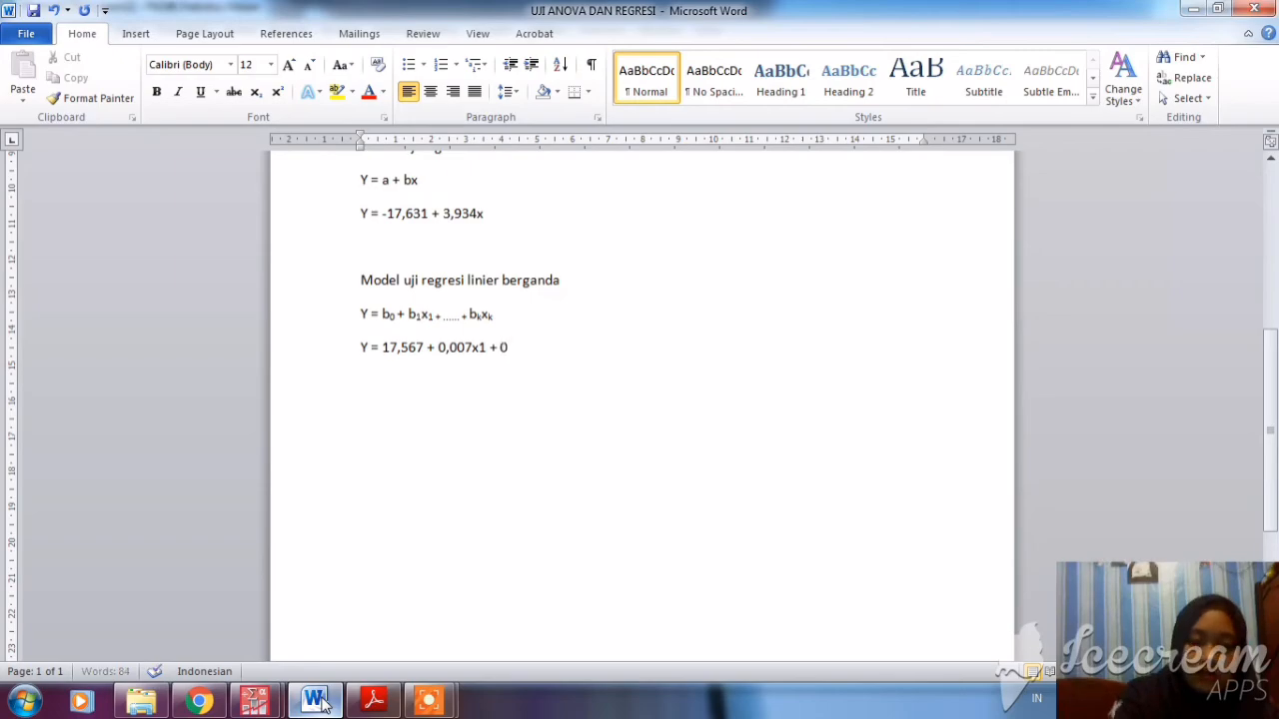
left_click(375, 700)
left_click(314, 700)
left_click(315, 701)
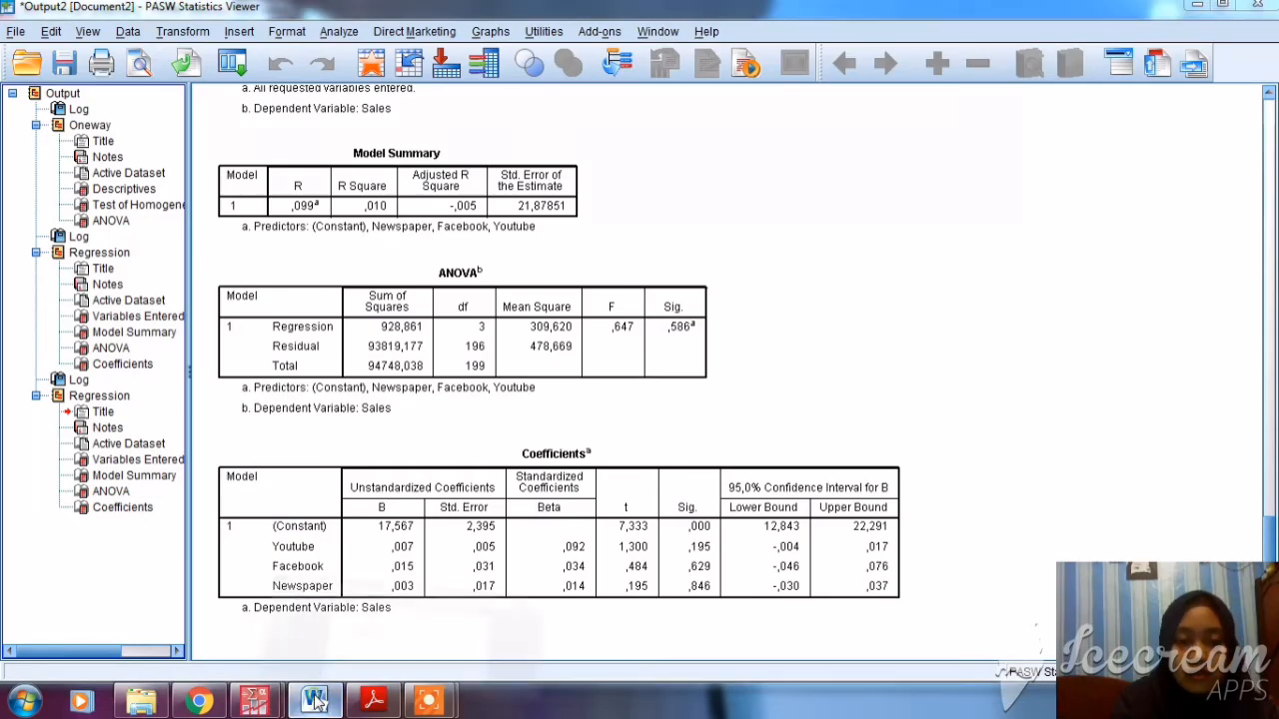
left_click(315, 701)
type("5x2")
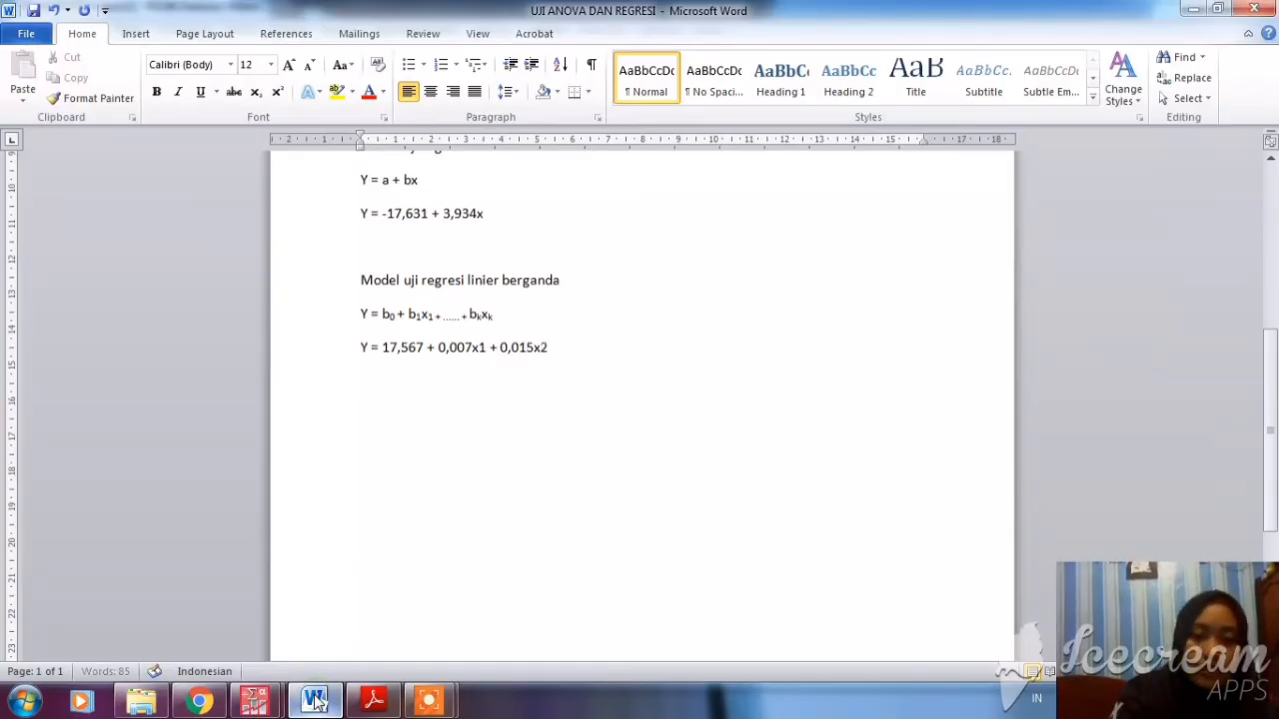
- Complete the multiple regression equation with the Newspaper term "+ 0,003x3"
type(" +")
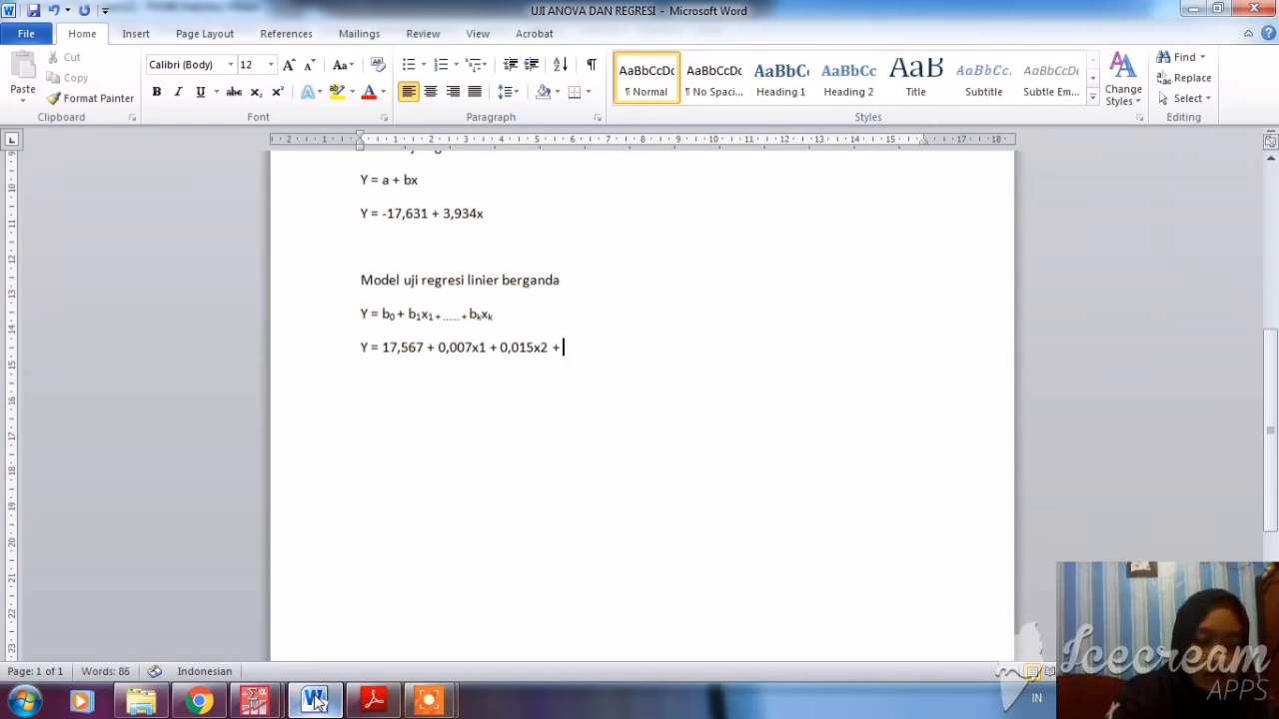
type(" 0,")
type("0")
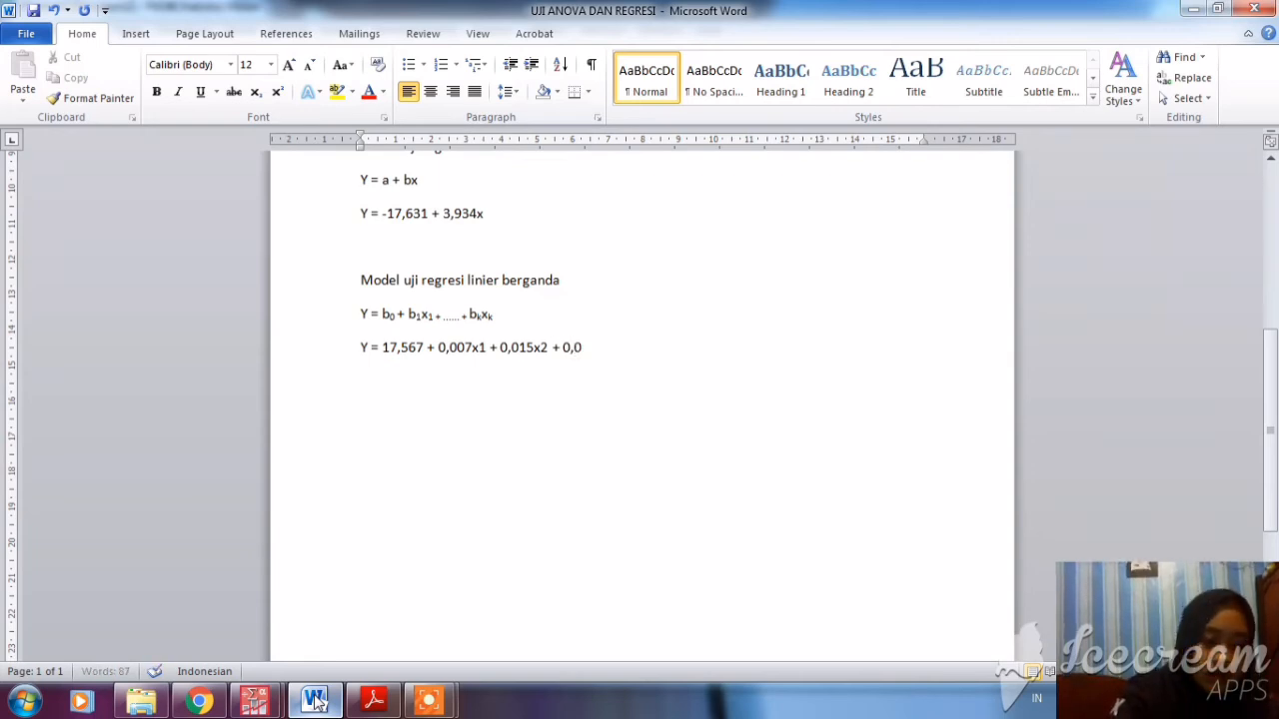
type("03x3")
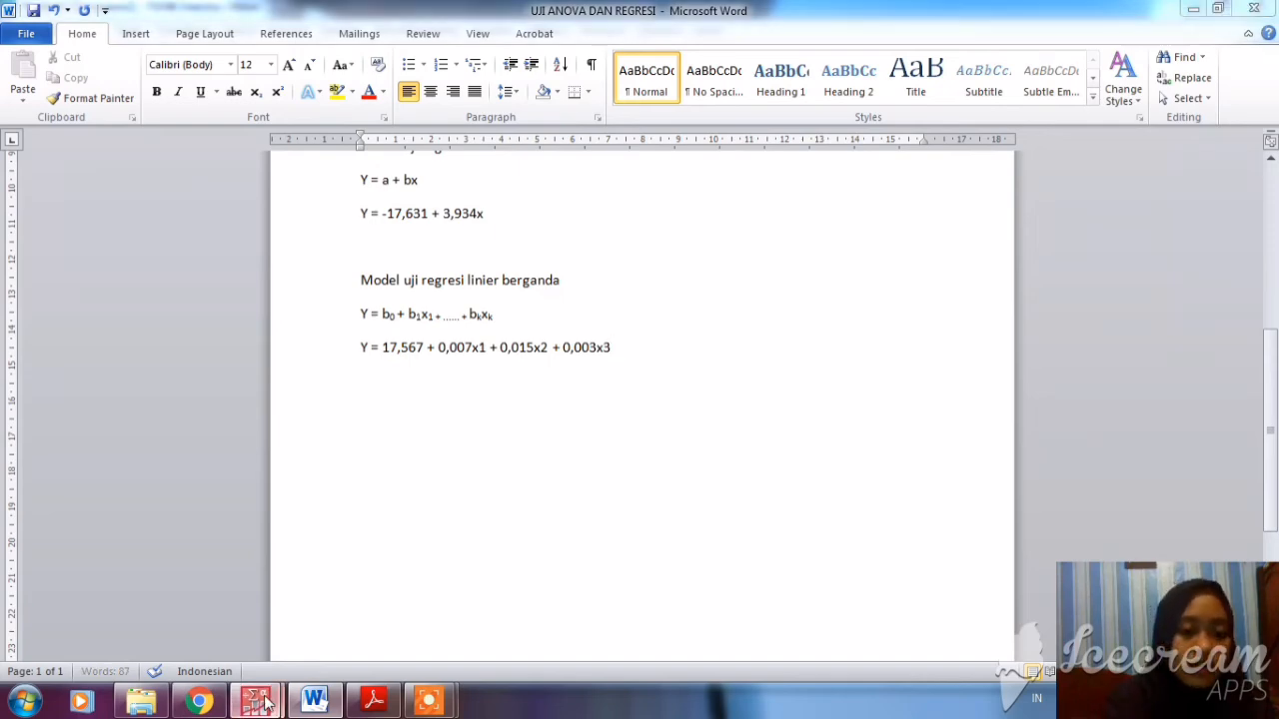
- Switch to the PASW output and examine the multiple regression's result tables
mouse_move(255, 702)
left_click(312, 654)
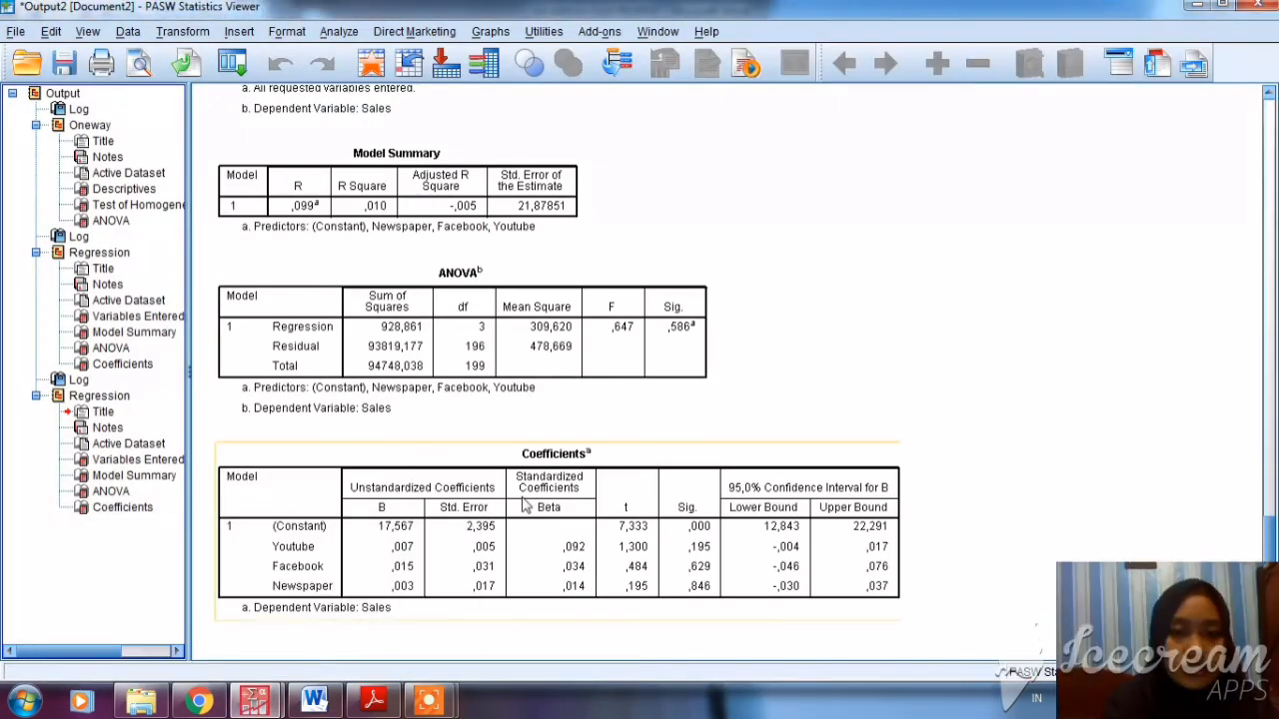